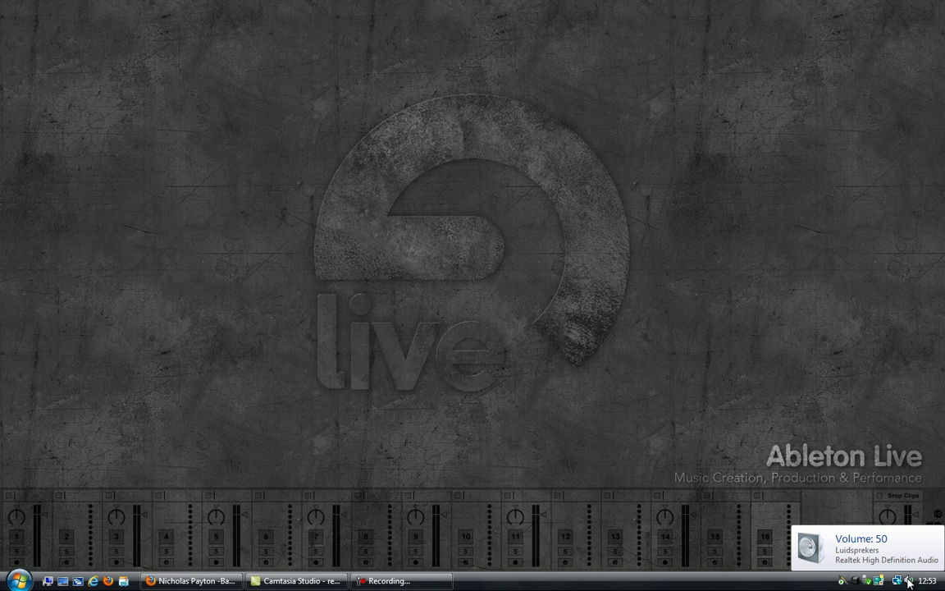
Open the Opnameapparaten recording devices list from the tray speaker icon and centre the Geluid dialog.
{"action": "right_click", "coordinate": [908, 582]}
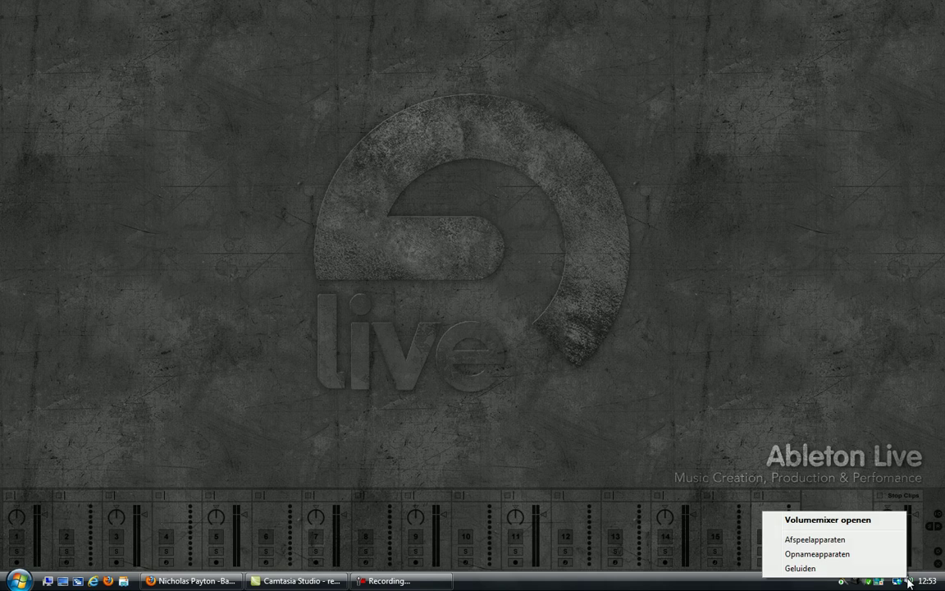
{"action": "left_click", "coordinate": [845, 555]}
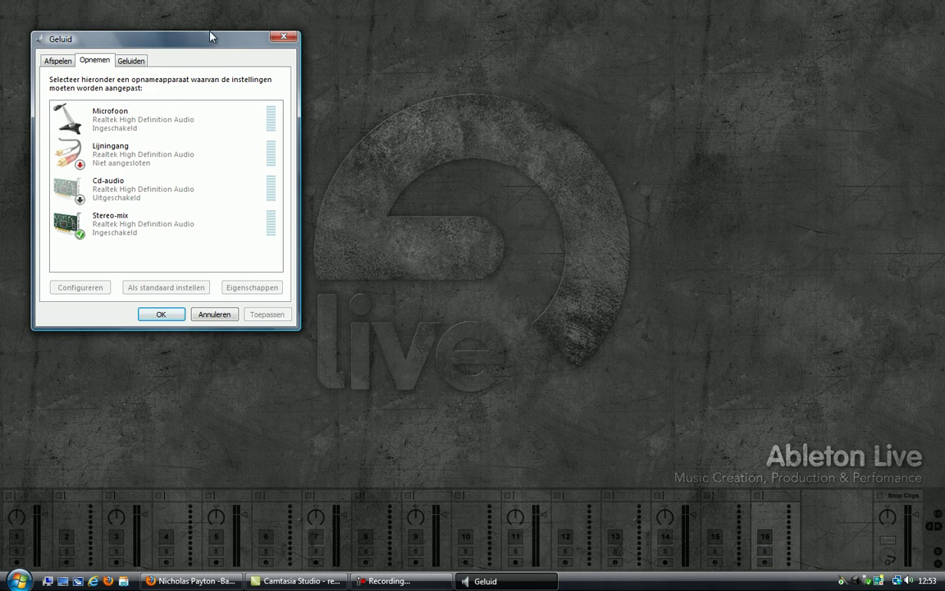
{"action": "left_click_drag", "start_coordinate": [182, 34], "coordinate": [340, 108]}
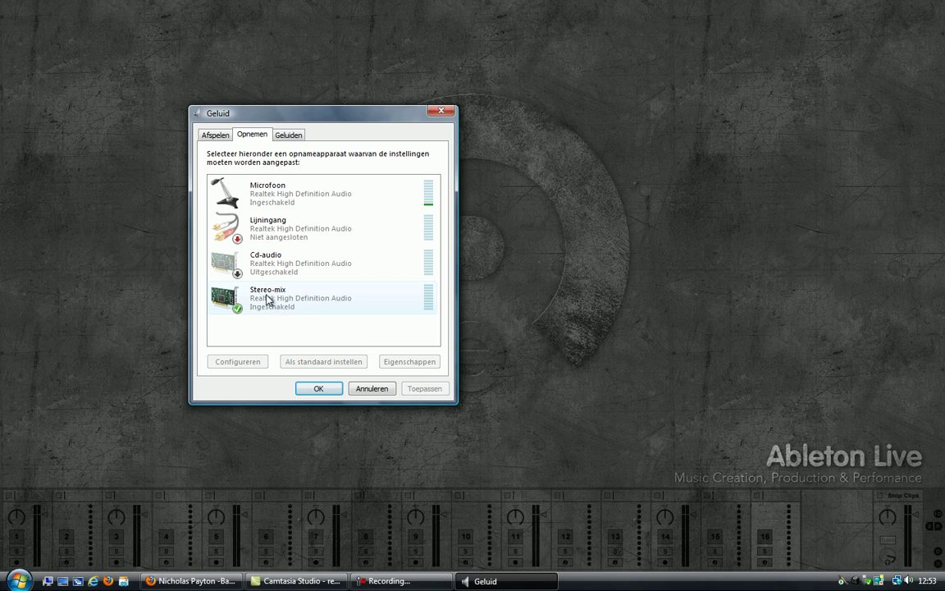
{"action": "right_click", "coordinate": [278, 330]}
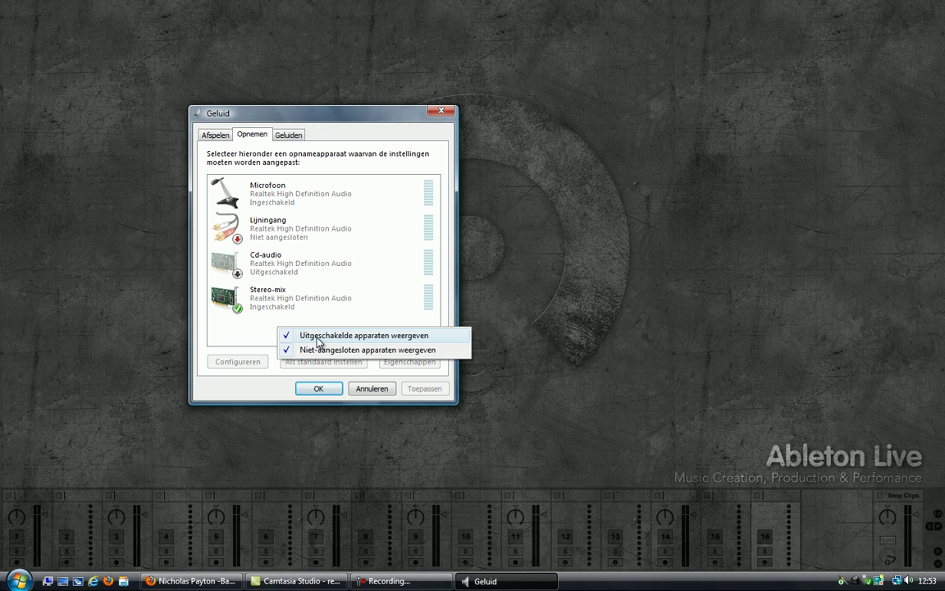
{"action": "right_click", "coordinate": [286, 325]}
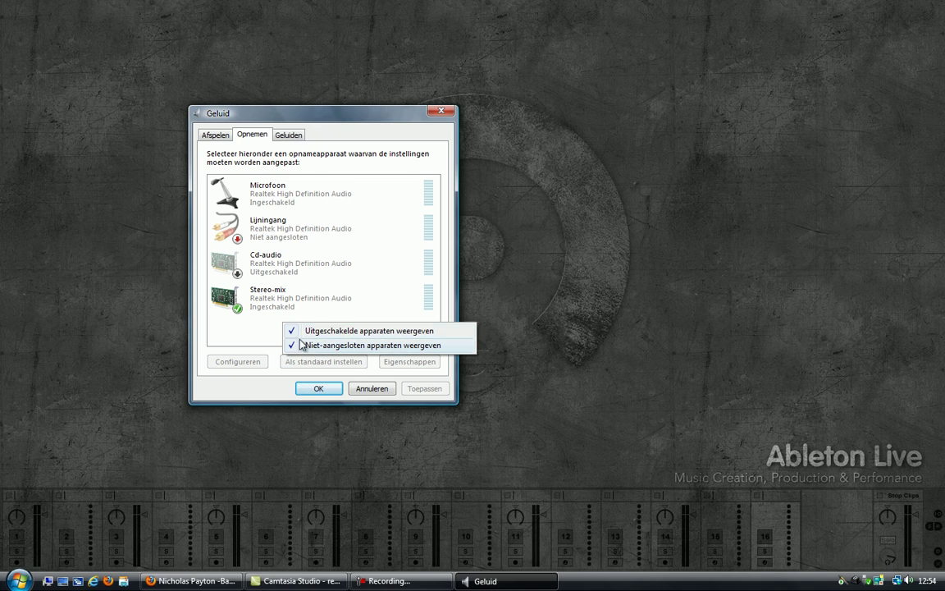
{"action": "left_click", "coordinate": [246, 331]}
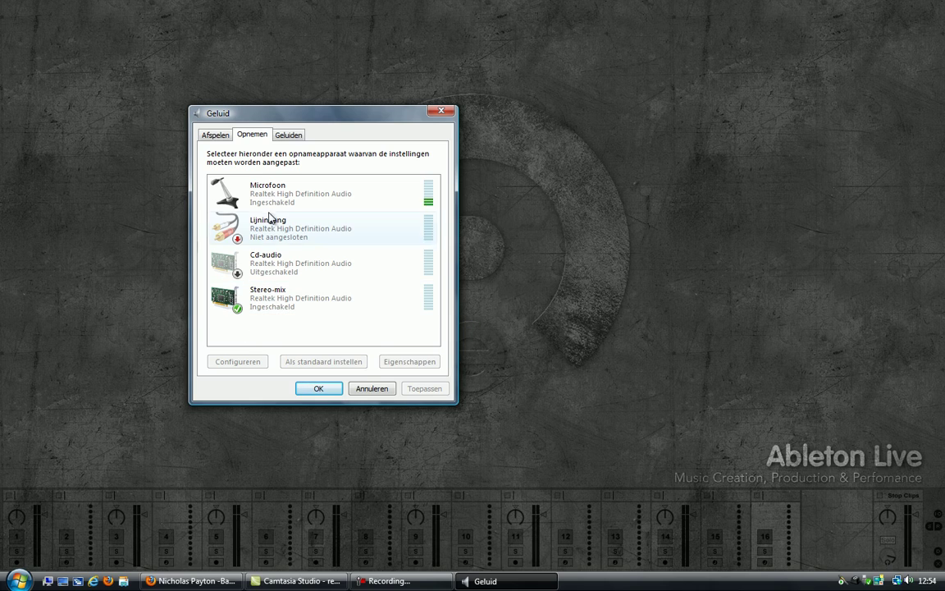
Make Stereo-mix the default recording device in place of Microfoon.
{"action": "right_click", "coordinate": [303, 303]}
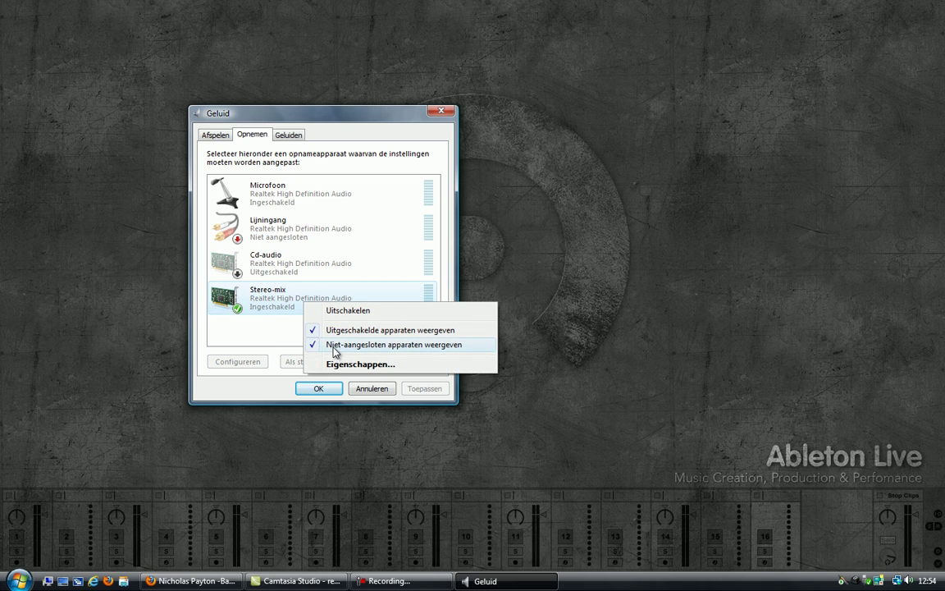
{"action": "left_click", "coordinate": [275, 332]}
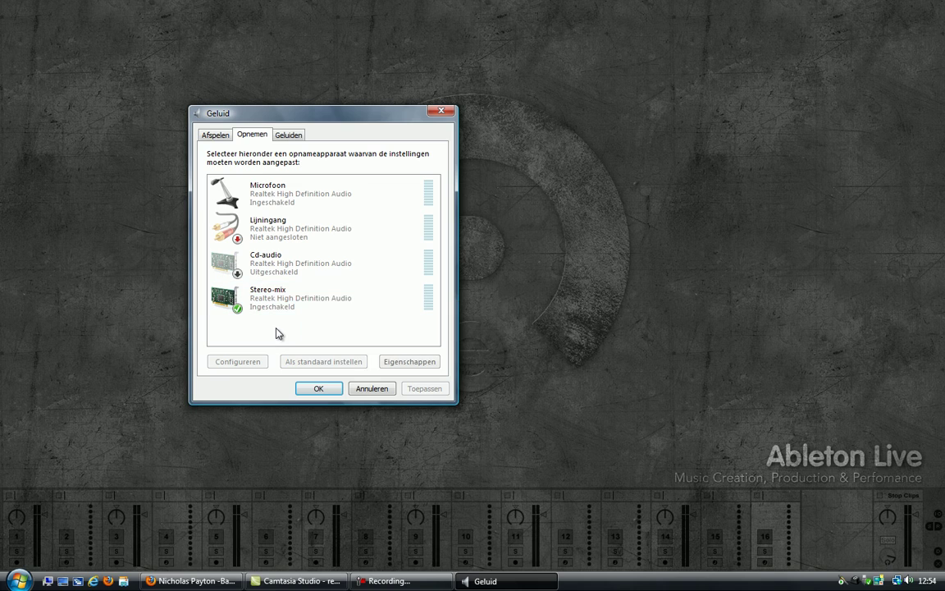
{"action": "right_click", "coordinate": [299, 195]}
{"action": "left_click", "coordinate": [329, 230]}
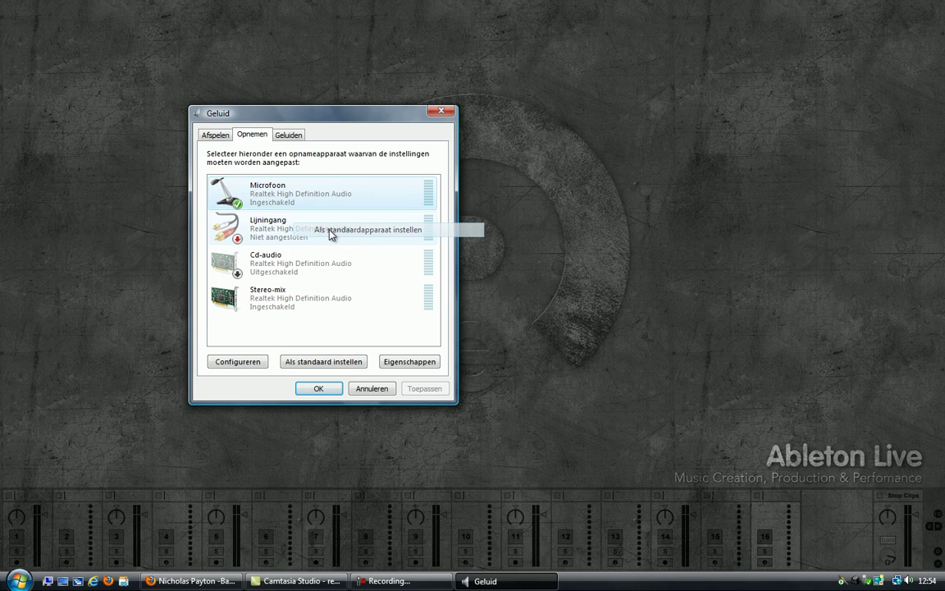
{"action": "right_click", "coordinate": [295, 304]}
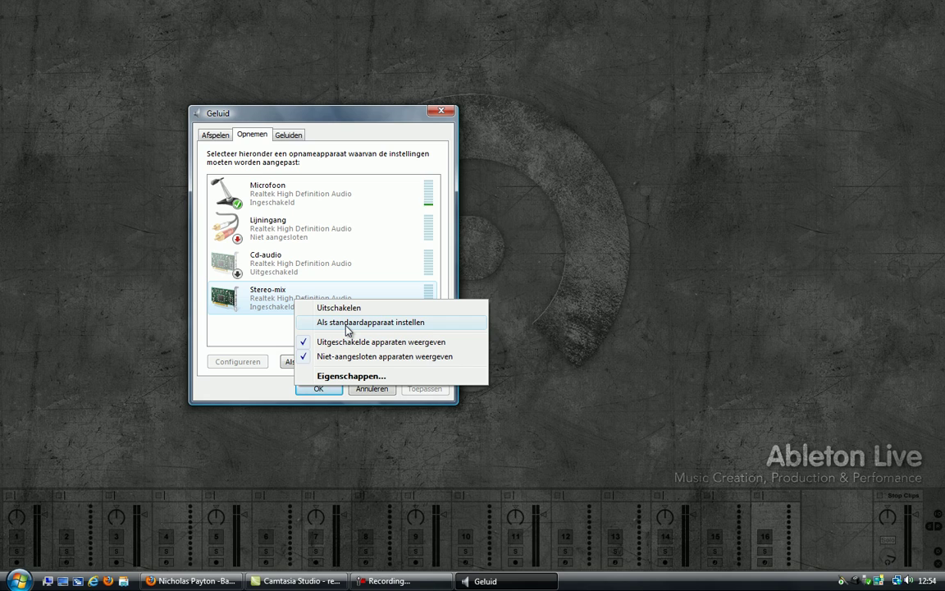
{"action": "left_click", "coordinate": [345, 324]}
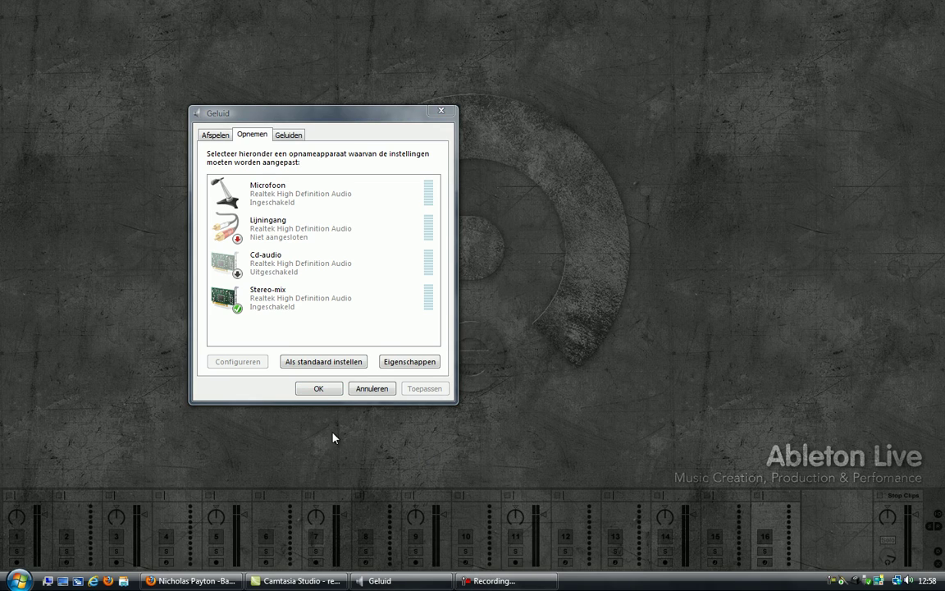
Launch Geluidsrecorder via a 'rec' Start search and rewind the Bags' Groove video to 0:00.
{"action": "left_click", "coordinate": [18, 581]}
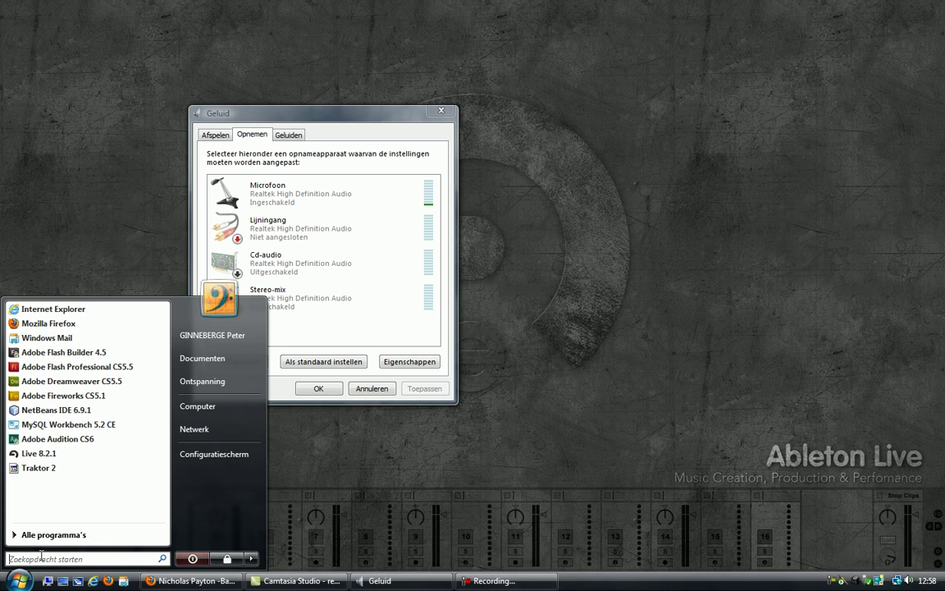
{"action": "type", "text": "rec"}
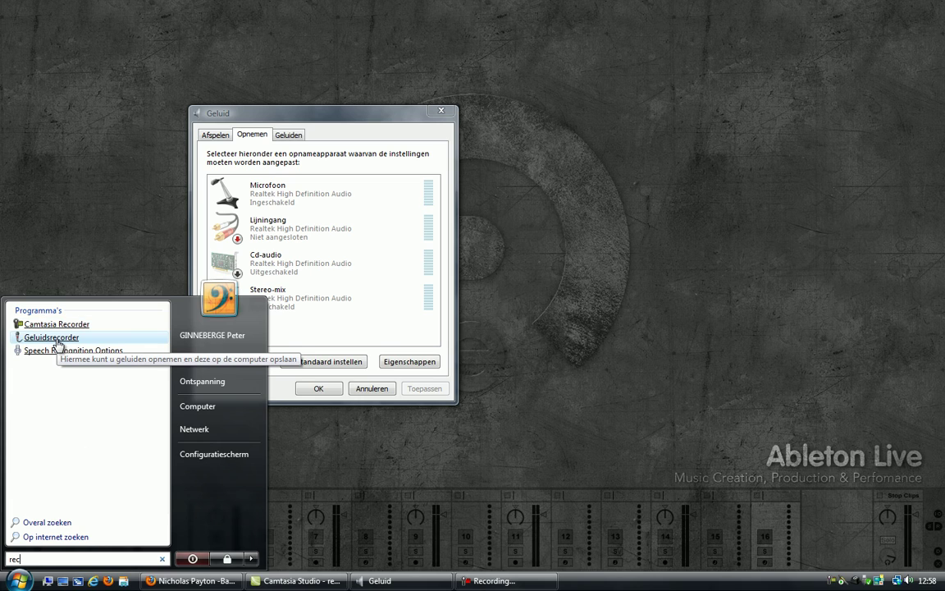
{"action": "right_click", "coordinate": [58, 342]}
{"action": "left_click", "coordinate": [44, 345]}
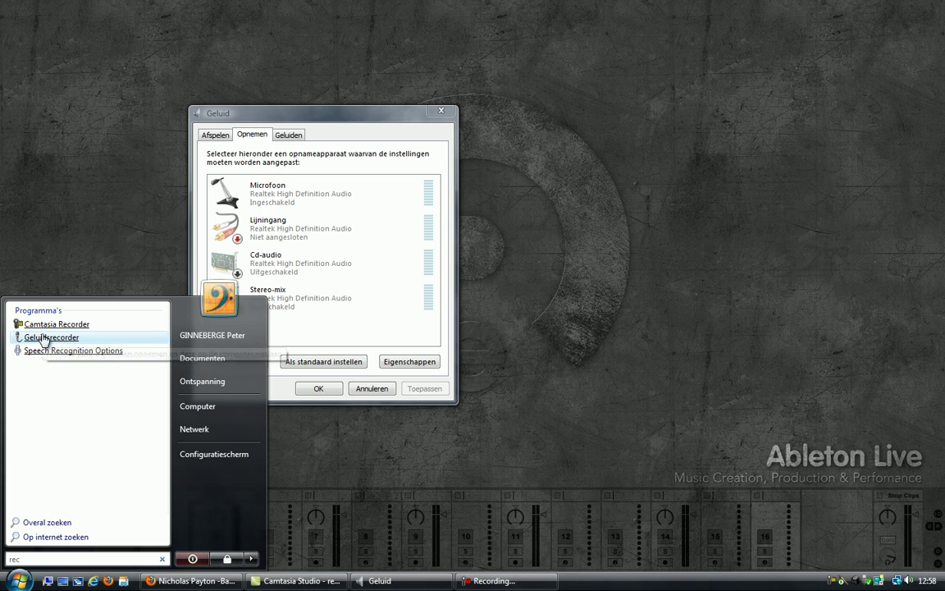
{"action": "left_click", "coordinate": [44, 344]}
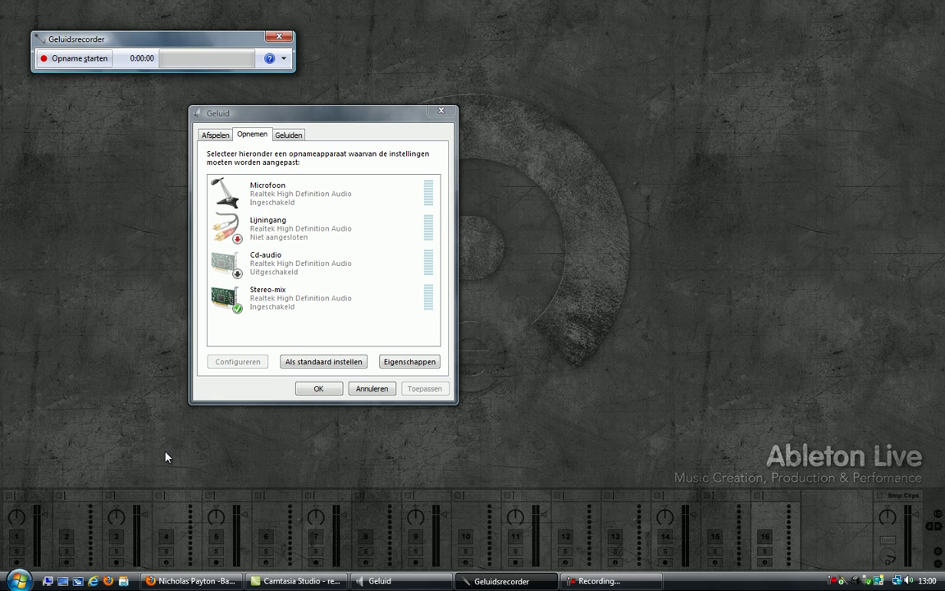
{"action": "left_click", "coordinate": [190, 580]}
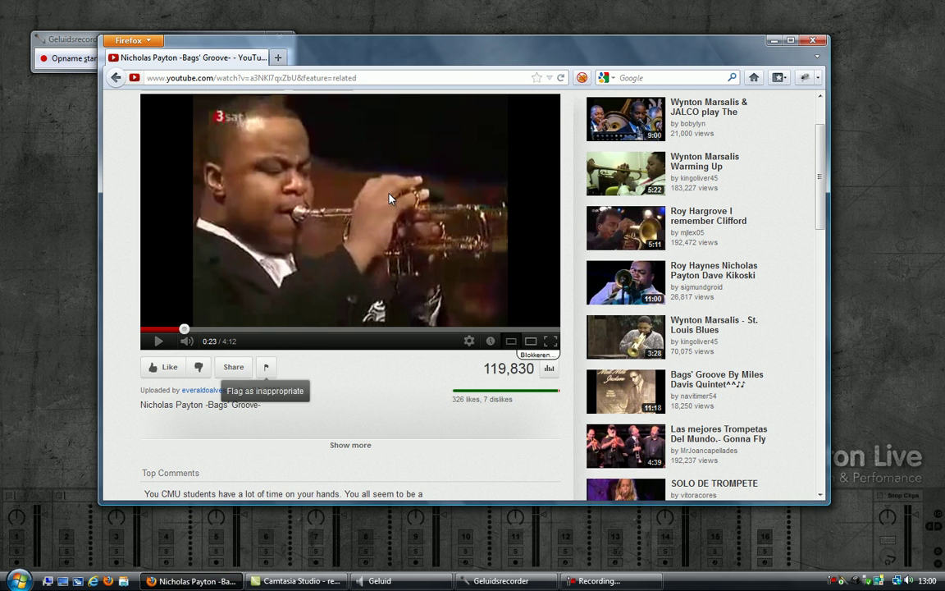
{"action": "left_click_drag", "start_coordinate": [184, 328], "coordinate": [143, 330]}
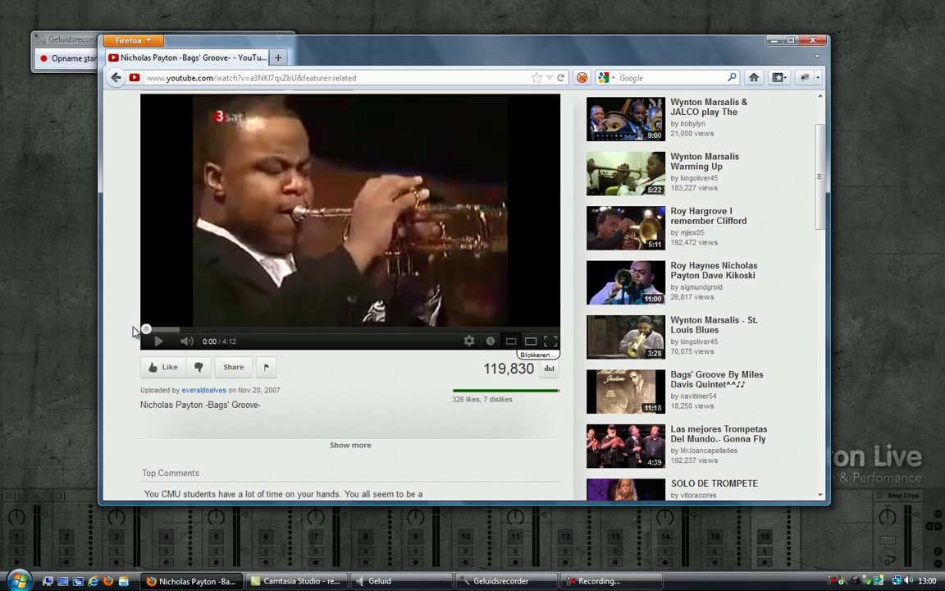
Place Sound Recorder over the video, start recording, and play the Bags' Groove video.
{"action": "left_click", "coordinate": [70, 38]}
{"action": "left_click_drag", "start_coordinate": [70, 38], "coordinate": [70, 103]}
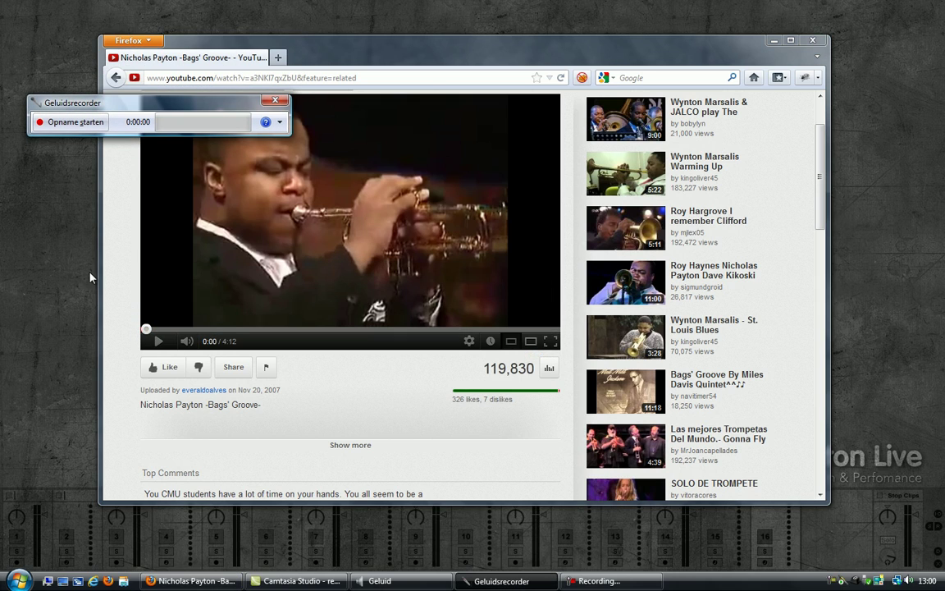
{"action": "left_click", "coordinate": [75, 123]}
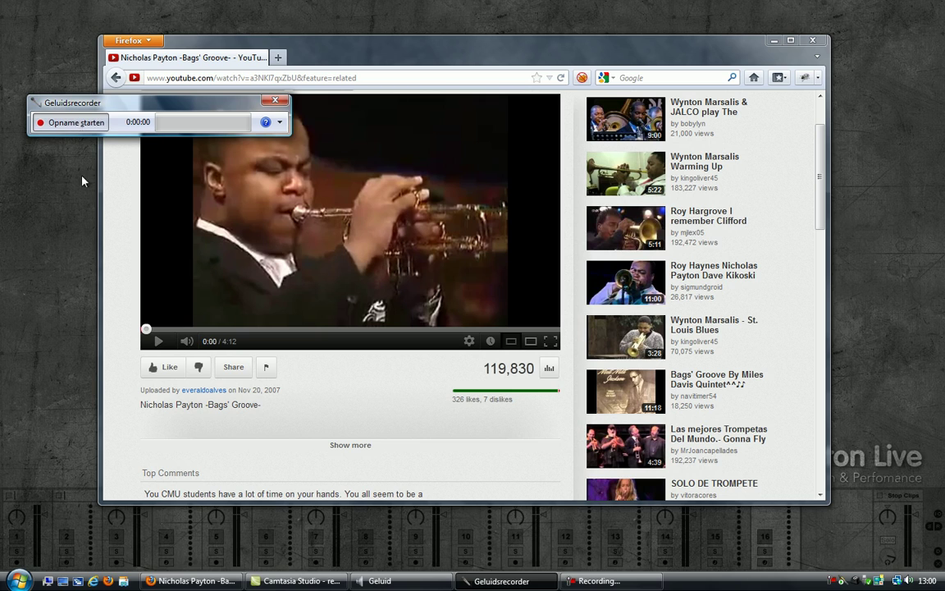
{"action": "left_click", "coordinate": [155, 341]}
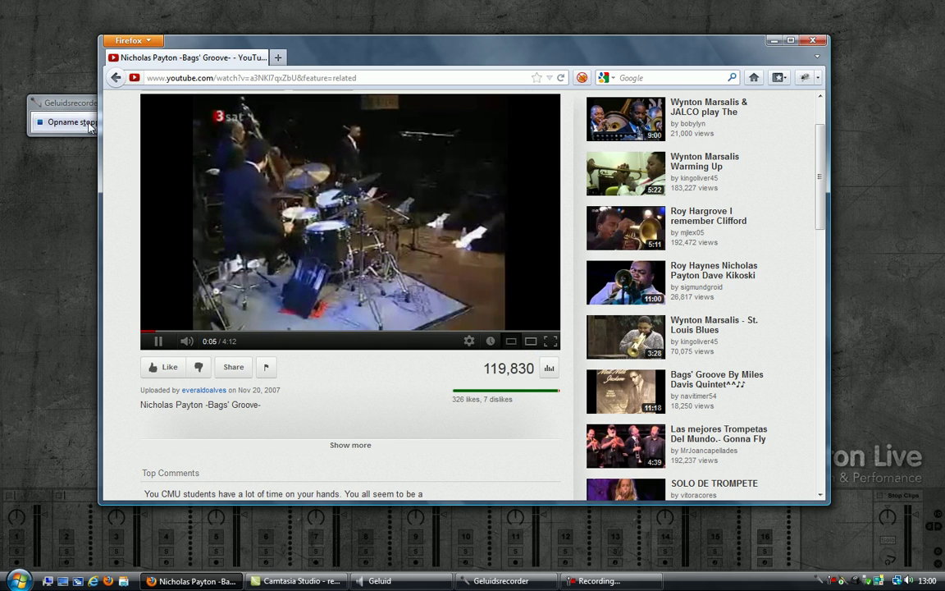
{"action": "left_click", "coordinate": [72, 105]}
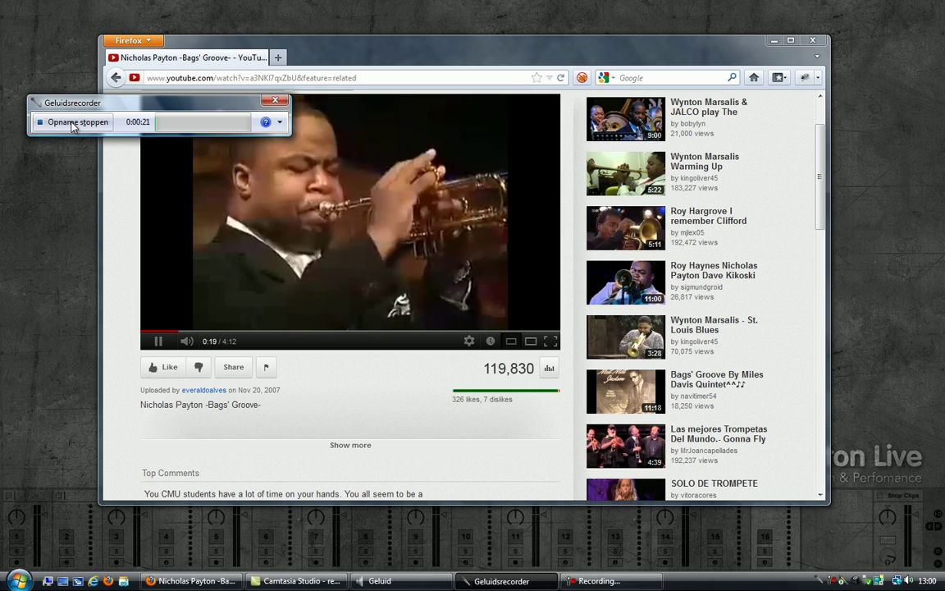
Stop the recording and pause the Bags' Groove video.
{"action": "left_click", "coordinate": [71, 125]}
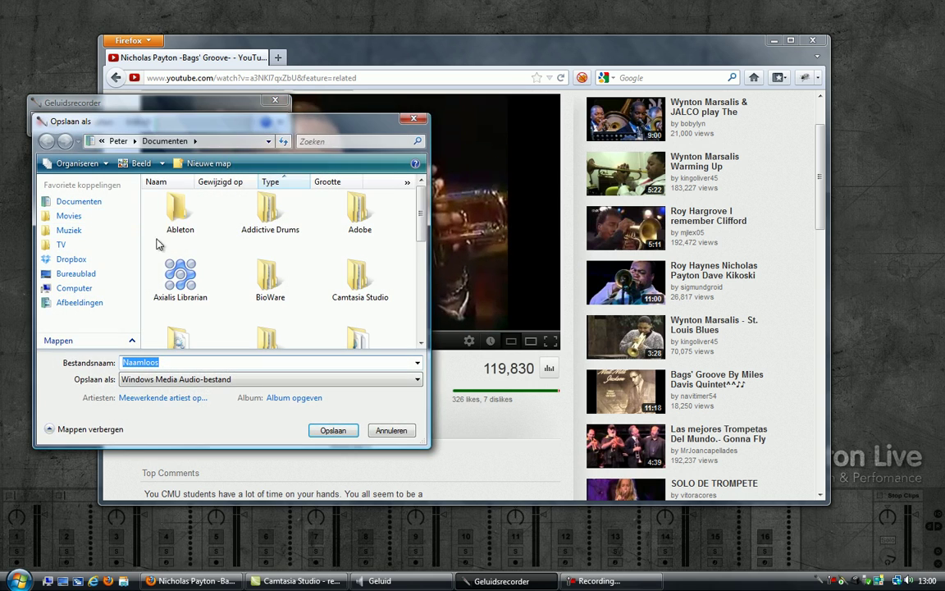
{"action": "left_click", "coordinate": [424, 53]}
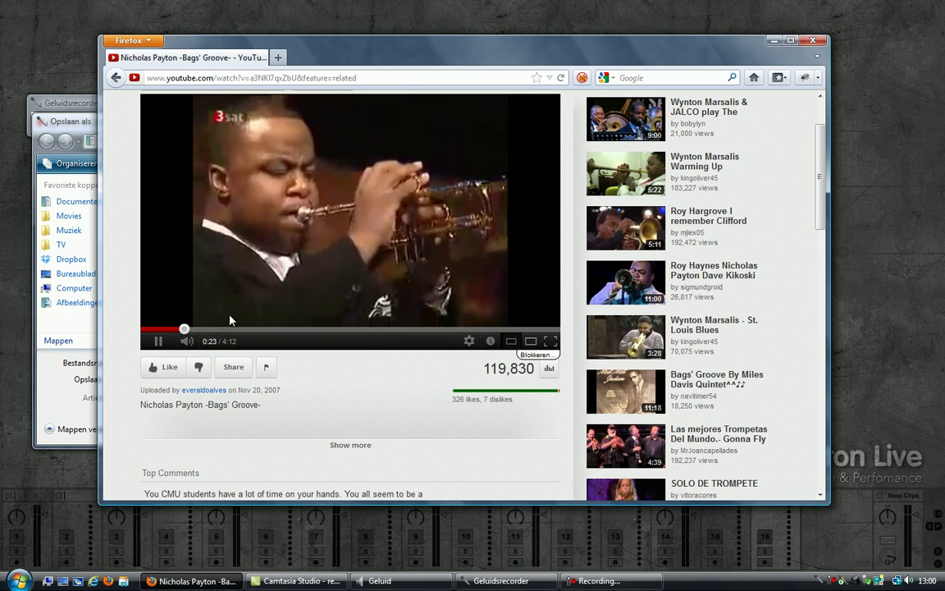
{"action": "left_click", "coordinate": [158, 340]}
Save the recording to the desktop as Bags Groove.wma, overwriting the old file, and minimize Firefox.
{"action": "left_click", "coordinate": [46, 379]}
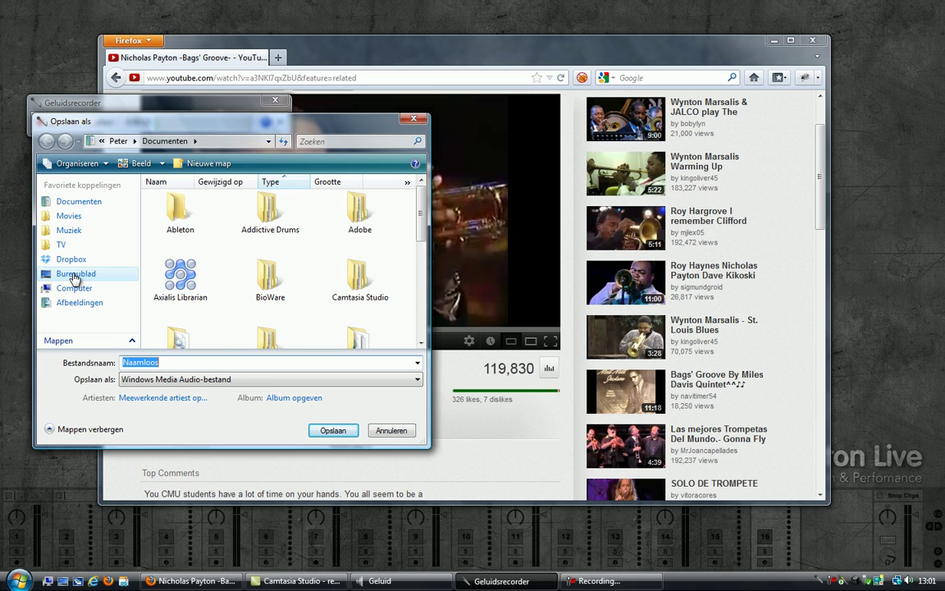
{"action": "left_click", "coordinate": [74, 275]}
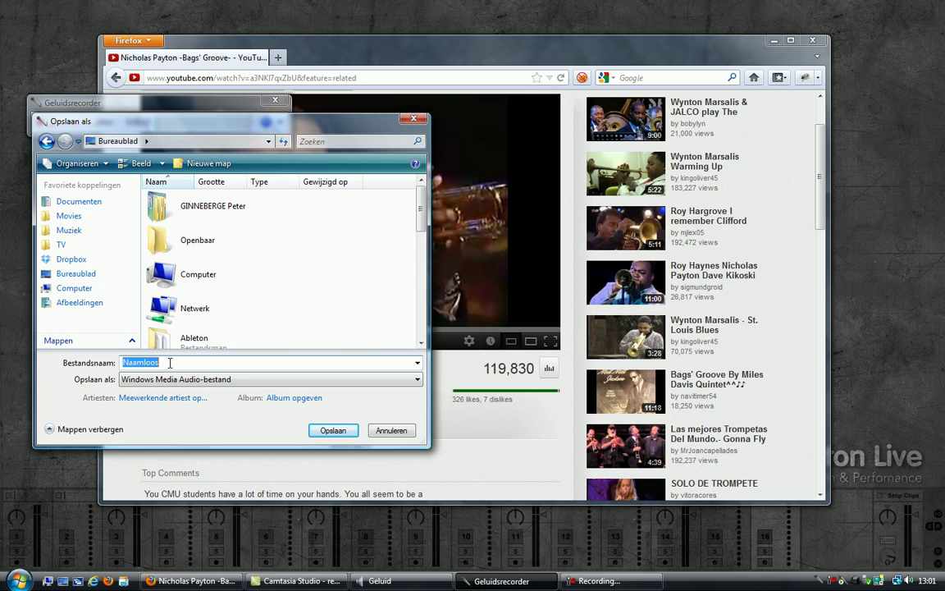
{"action": "type", "text": "Bags Gro"}
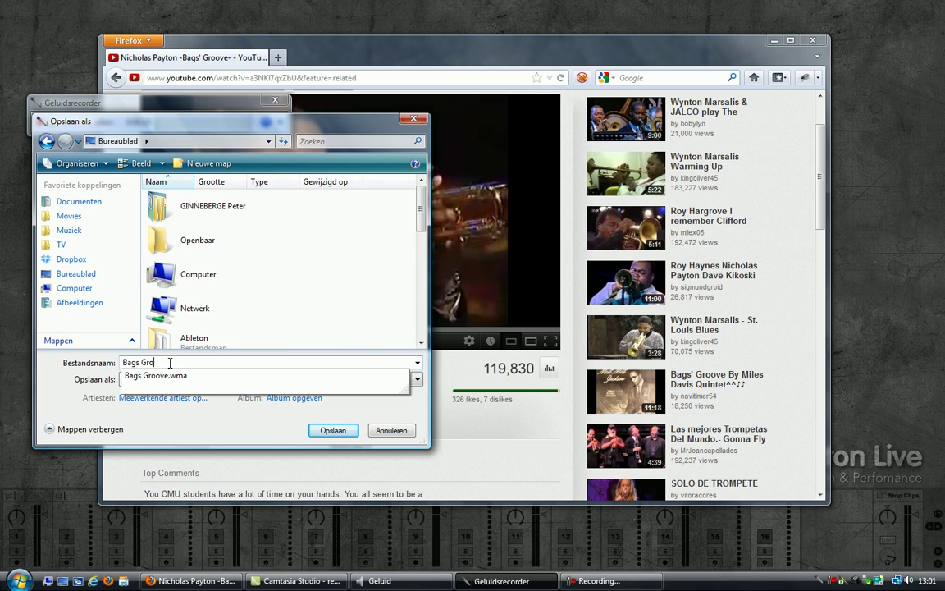
{"action": "type", "text": "ove"}
{"action": "key", "text": "Return"}
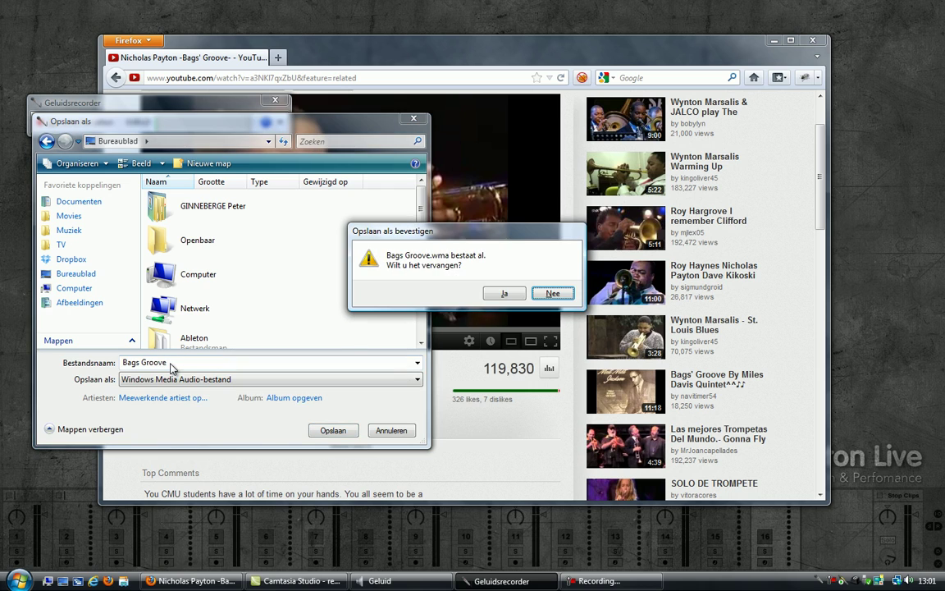
{"action": "left_click", "coordinate": [494, 296]}
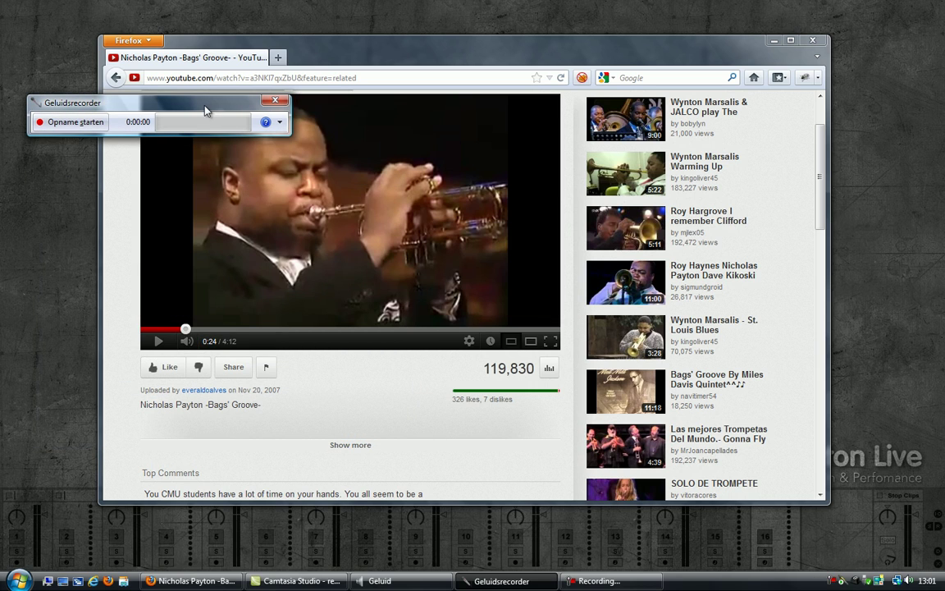
{"action": "left_click_drag", "start_coordinate": [186, 101], "coordinate": [305, 51]}
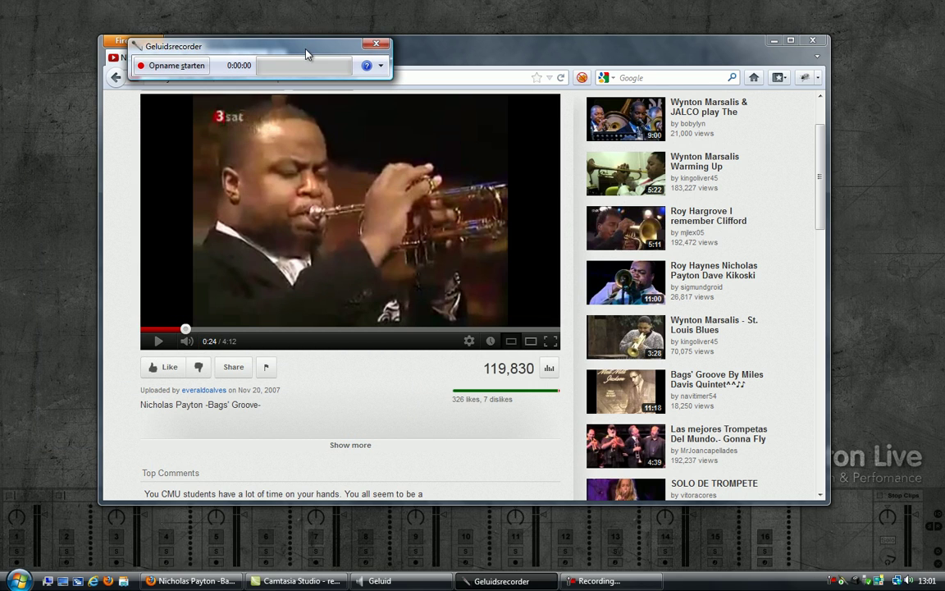
{"action": "left_click", "coordinate": [772, 43]}
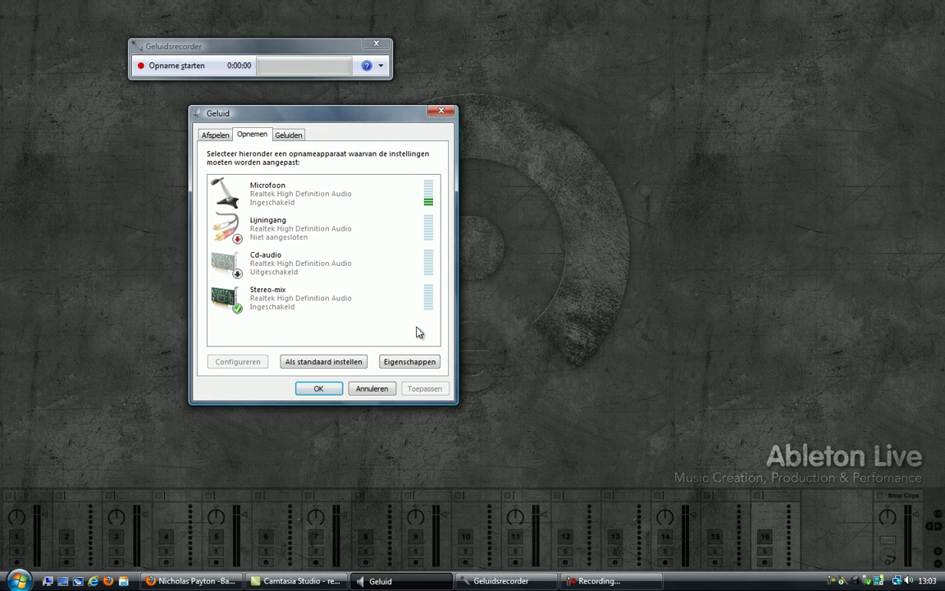
Launch Adobe Audition CS6 from the Start menu's program list.
{"action": "left_click", "coordinate": [205, 55]}
{"action": "left_click", "coordinate": [96, 405]}
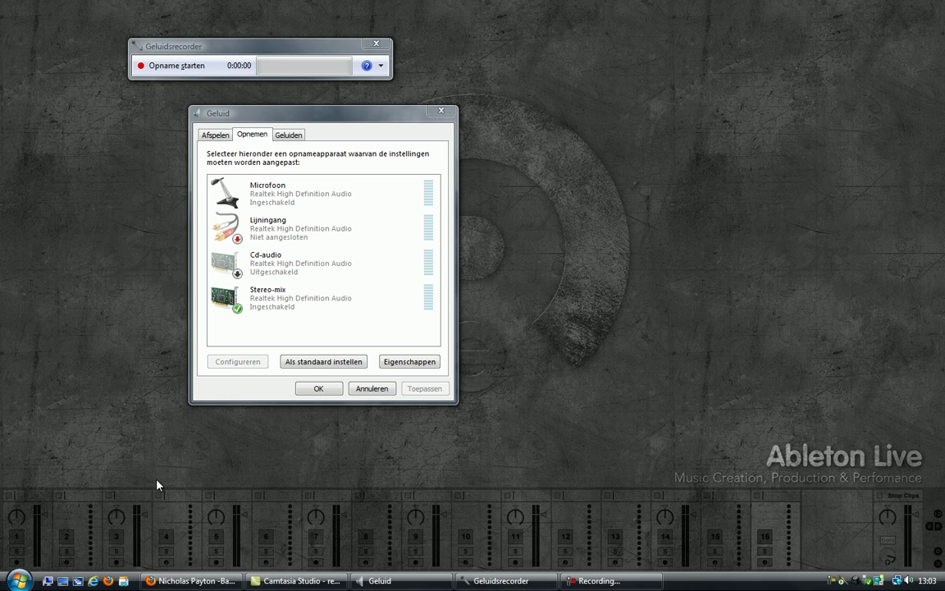
{"action": "left_click", "coordinate": [17, 579]}
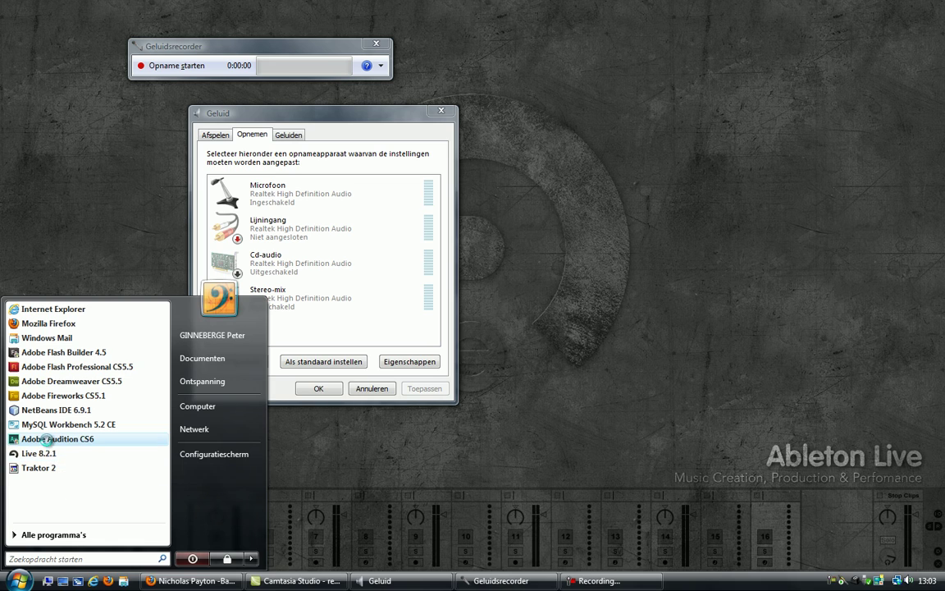
{"action": "left_click", "coordinate": [49, 439]}
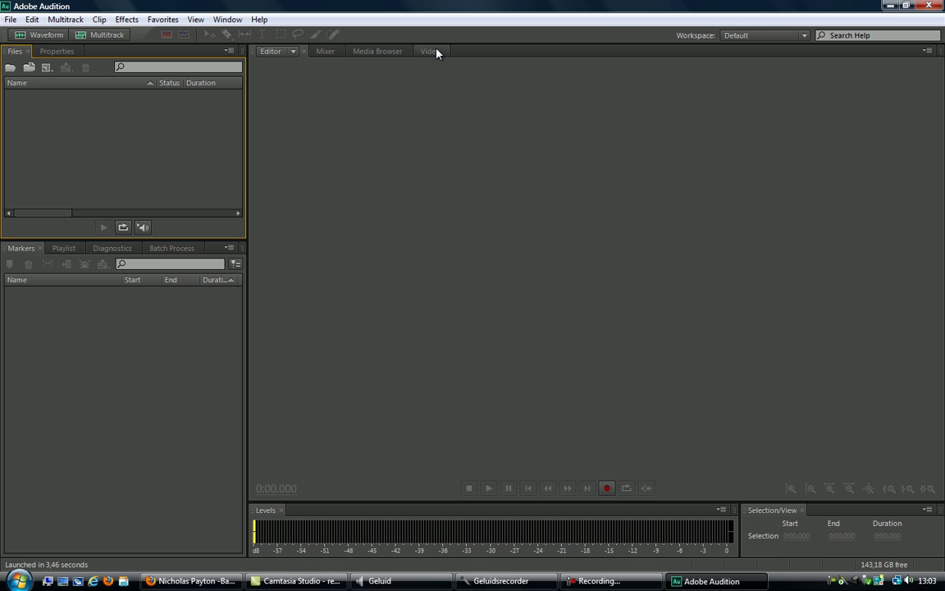
Open Bags Groove.wma from the Desktop in the Media Browser into the Waveform Editor.
{"action": "left_click", "coordinate": [391, 53]}
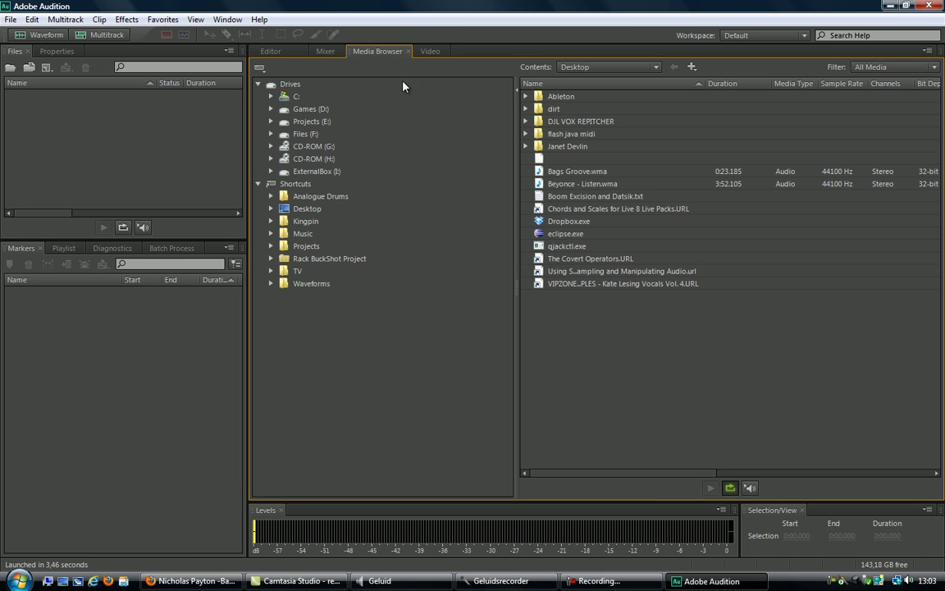
{"action": "double_click", "coordinate": [574, 171]}
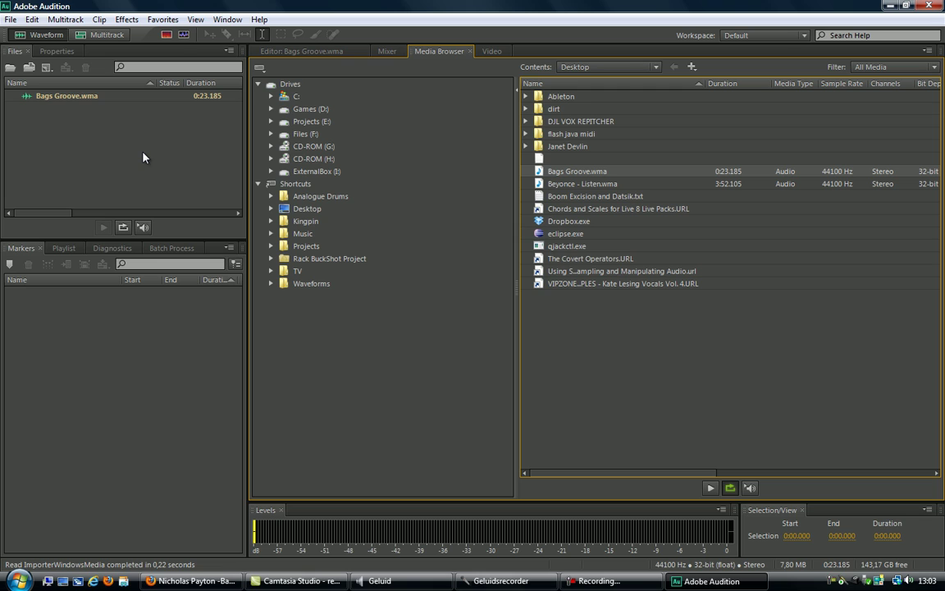
{"action": "double_click", "coordinate": [91, 99]}
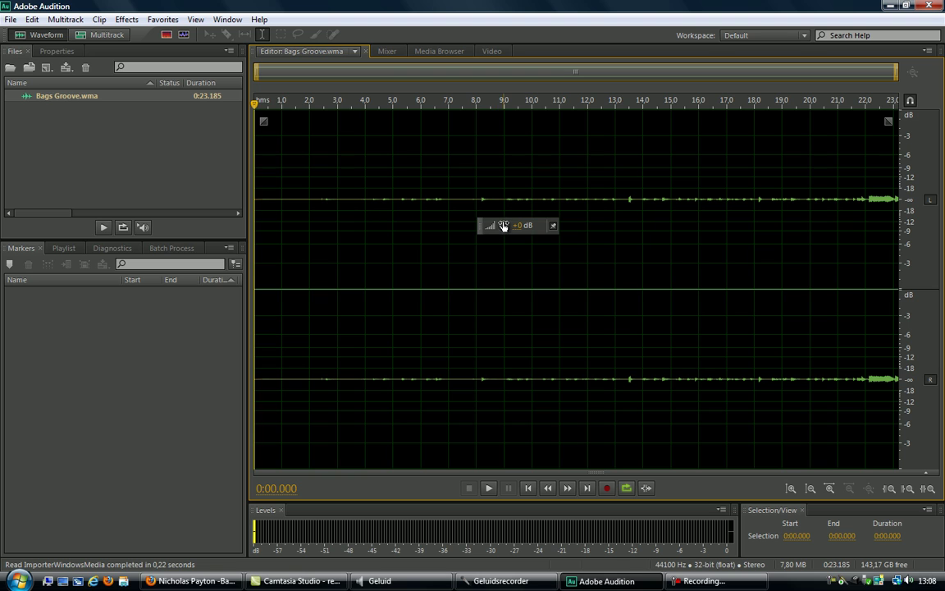
Amplify Bags Groove.wma by +15 dB and select the silent lead-in from 0 to 2.549 s.
{"action": "mouse_move", "coordinate": [503, 226]}
{"action": "left_mouse_down"}
{"action": "mouse_move", "coordinate": [505, 198]}
{"action": "mouse_move", "coordinate": [503, 220]}
{"action": "mouse_move", "coordinate": [501, 207]}
{"action": "left_mouse_up"}
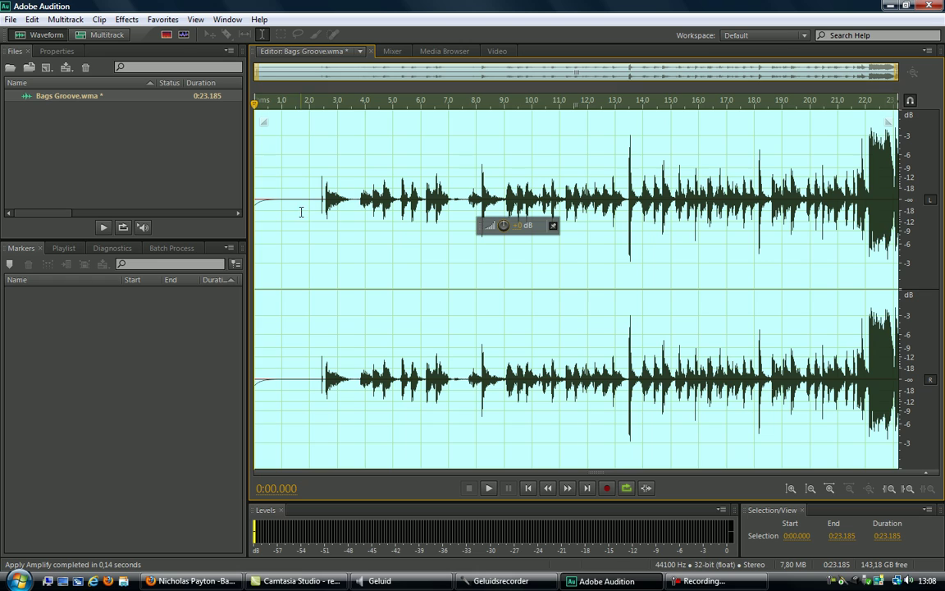
{"action": "left_click_drag", "start_coordinate": [324, 288], "coordinate": [211, 294]}
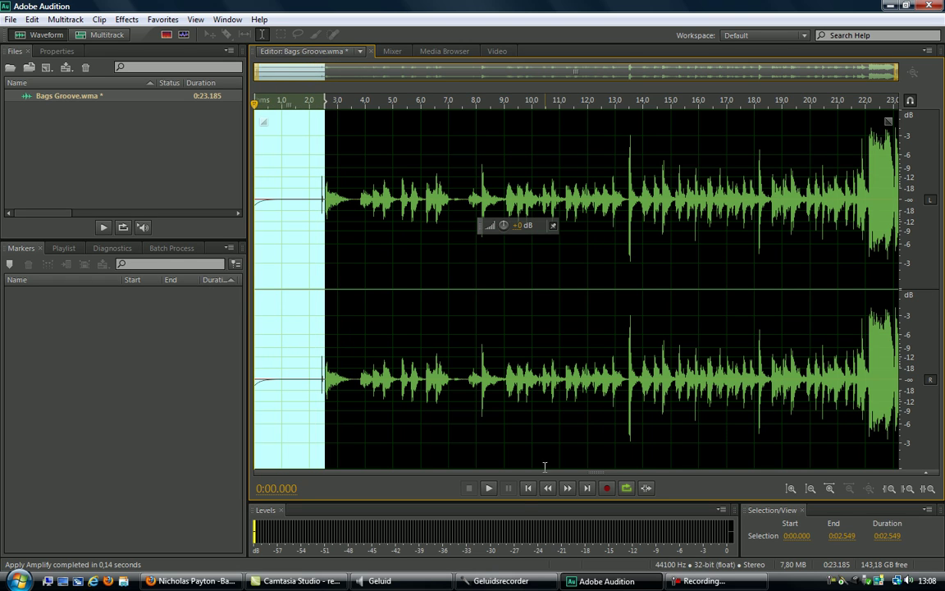
{"action": "left_click", "coordinate": [489, 488]}
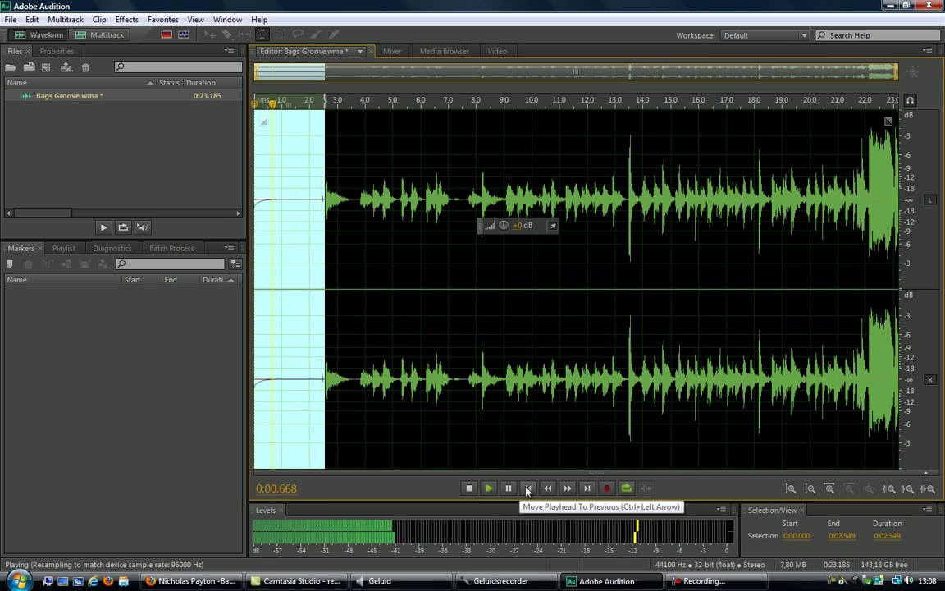
{"action": "left_click", "coordinate": [470, 488]}
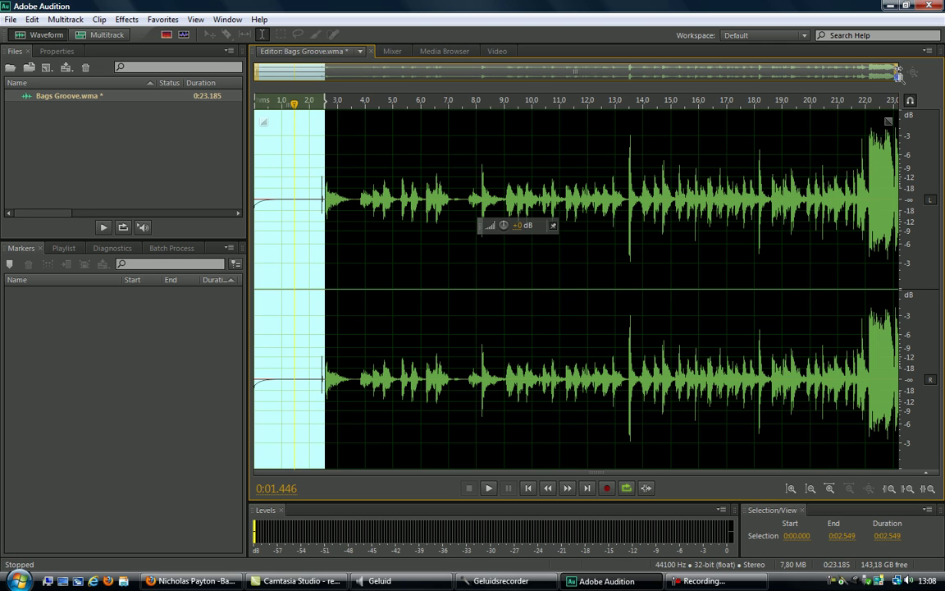
{"action": "scroll", "coordinate": [592, 62], "scroll_direction": "up", "scroll_amount": 2}
{"action": "left_click_drag", "start_coordinate": [592, 62], "coordinate": [454, 74]}
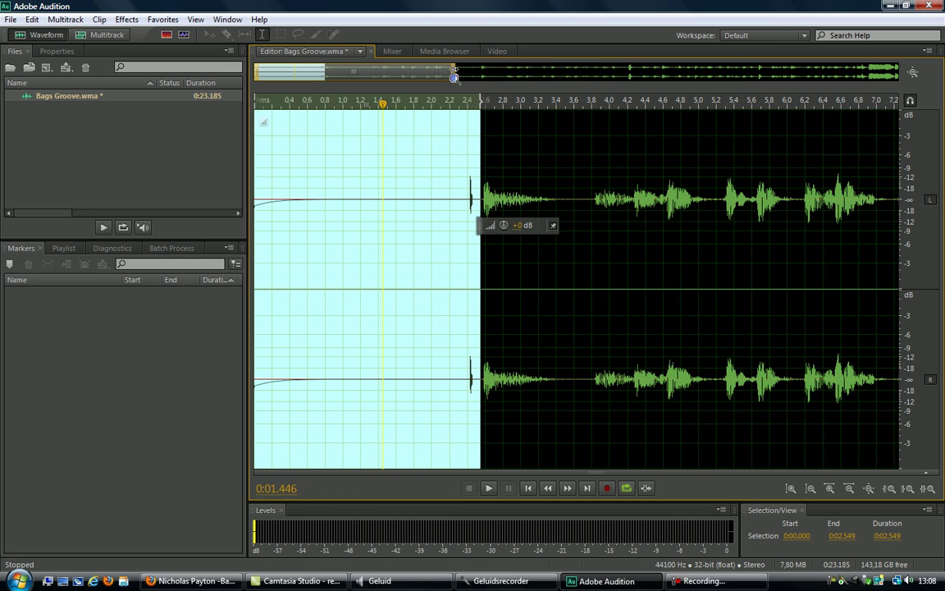
Delete the silent lead-in for a 20.635 s file, play it back, and set the playhead at 10.36 s.
{"action": "key", "text": "Delete"}
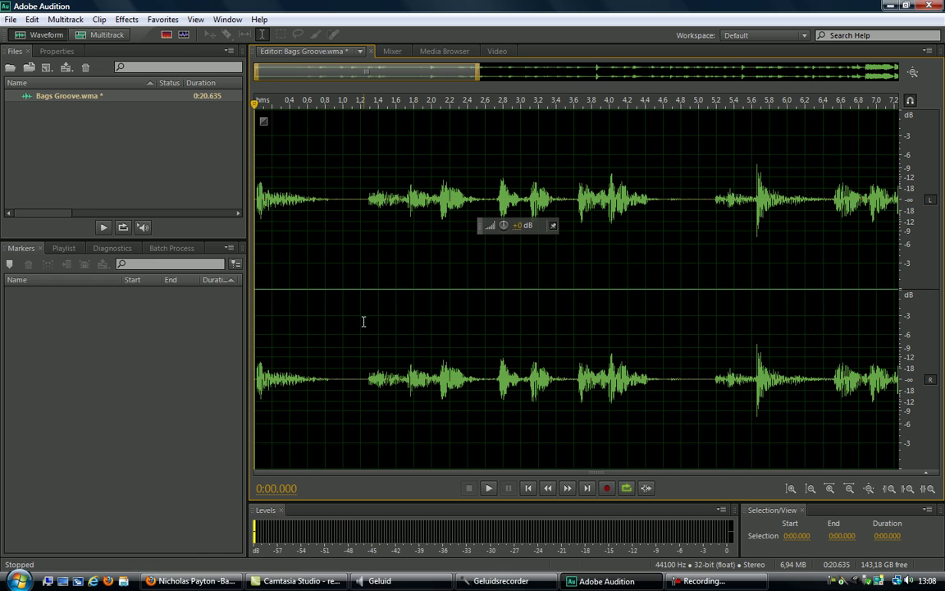
{"action": "left_click", "coordinate": [489, 488]}
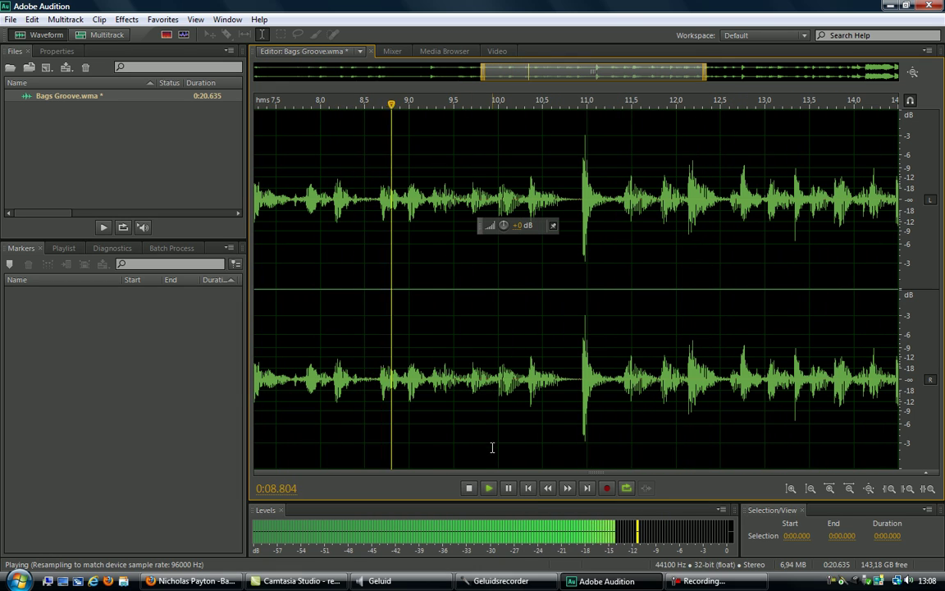
{"action": "left_click", "coordinate": [470, 489]}
{"action": "left_click", "coordinate": [530, 289]}
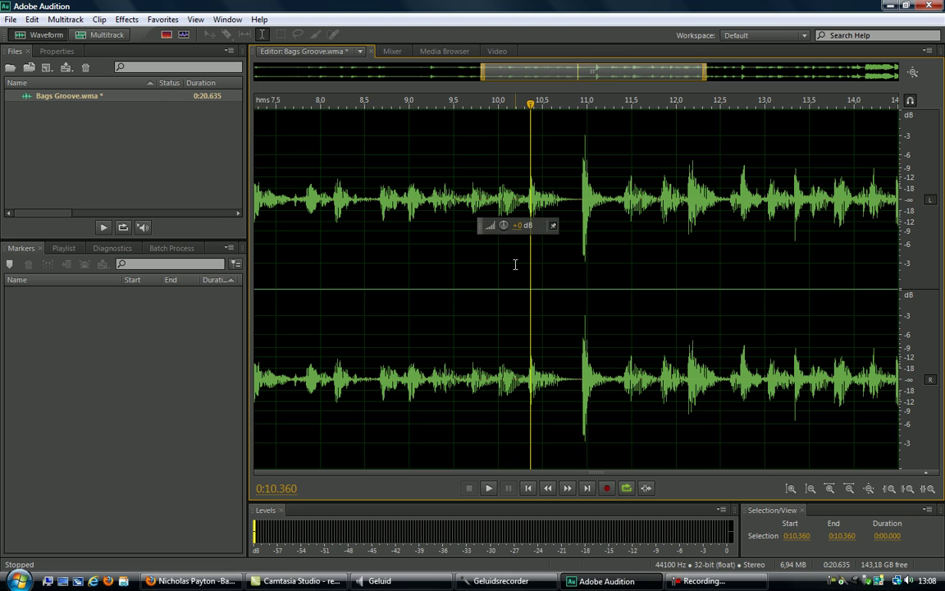
Select from the start to the 10.36 s playhead and preview the selection.
{"action": "key", "text": "shift+Home"}
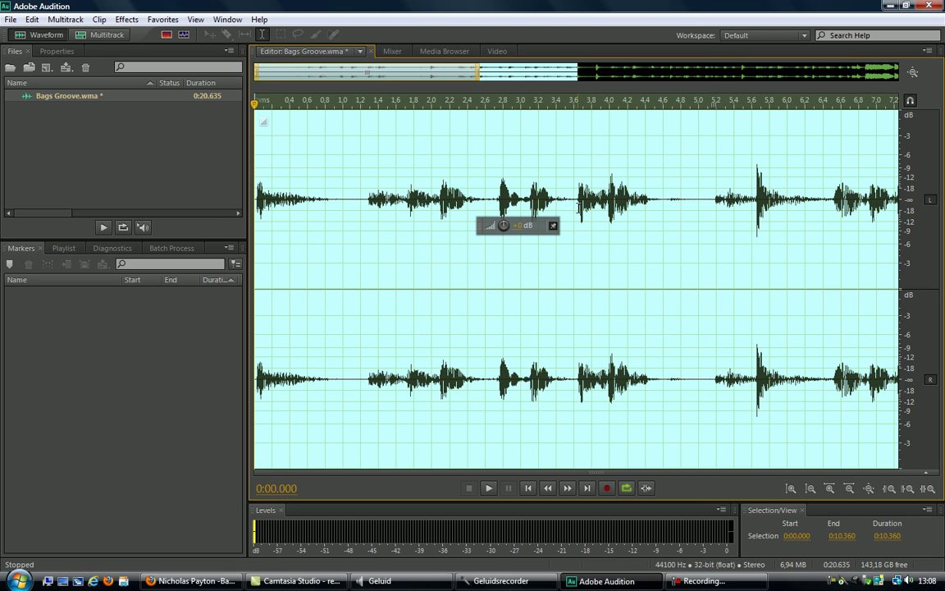
{"action": "left_click_drag", "start_coordinate": [478, 73], "coordinate": [591, 77]}
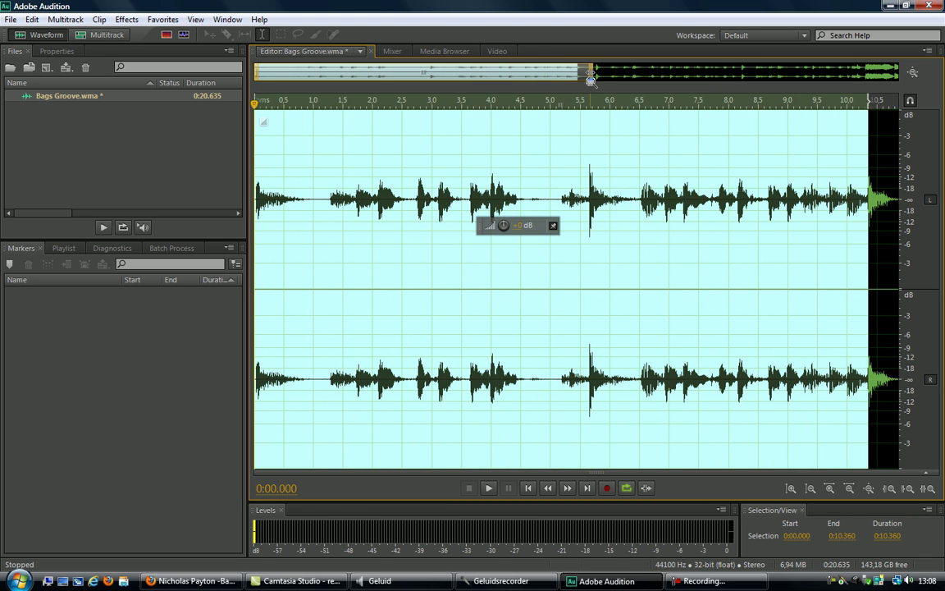
{"action": "left_click", "coordinate": [489, 488]}
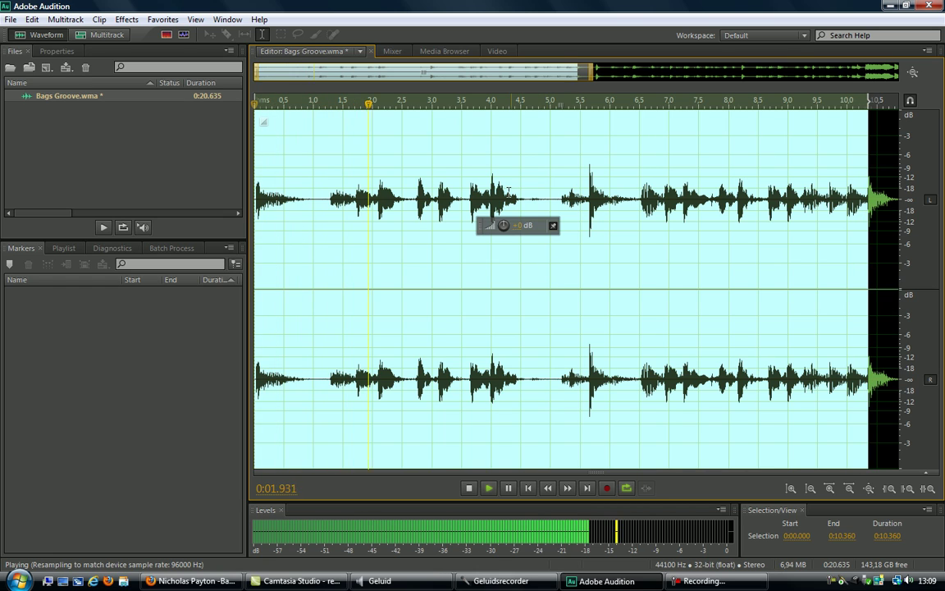
{"action": "key", "text": "space"}
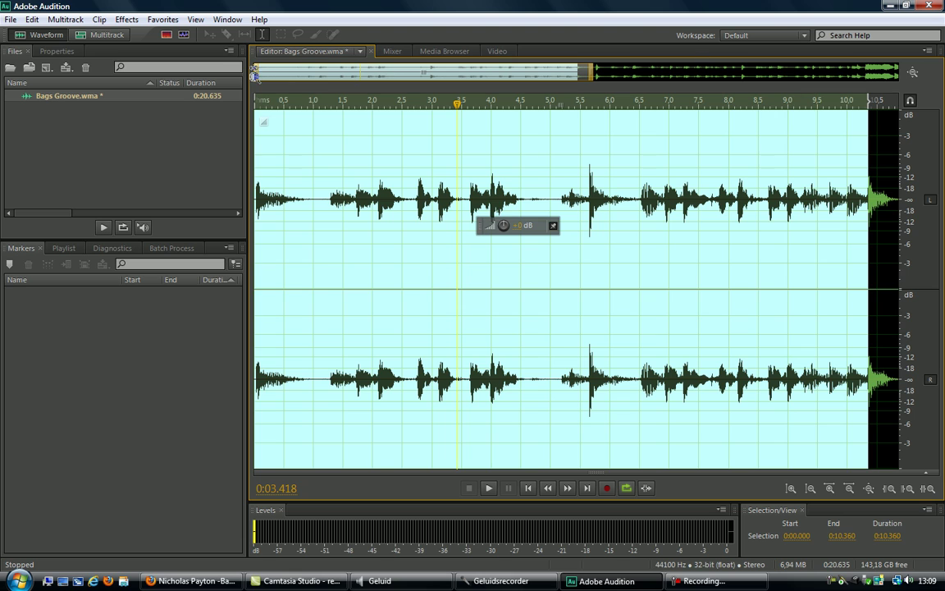
Refine the selection to 0:00.028–0:10.330 and play it back.
{"action": "left_click_drag", "start_coordinate": [256, 72], "coordinate": [716, 98]}
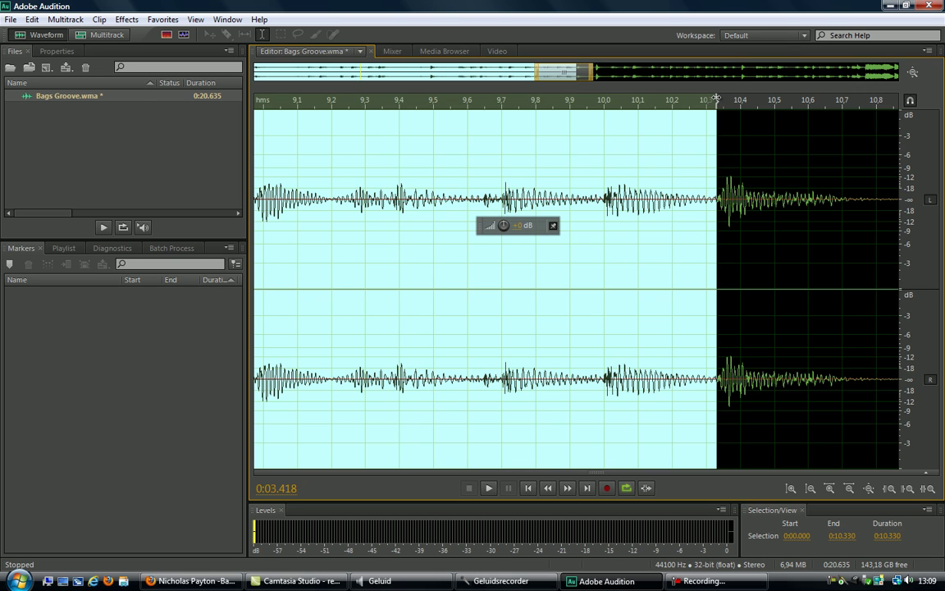
{"action": "left_click_drag", "start_coordinate": [537, 74], "coordinate": [256, 74]}
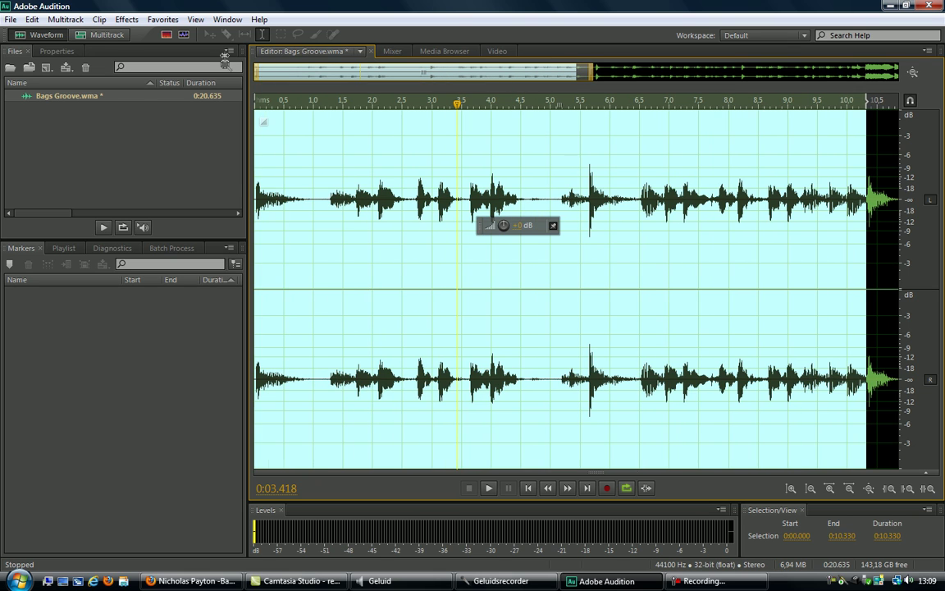
{"action": "left_click_drag", "start_coordinate": [594, 72], "coordinate": [331, 82]}
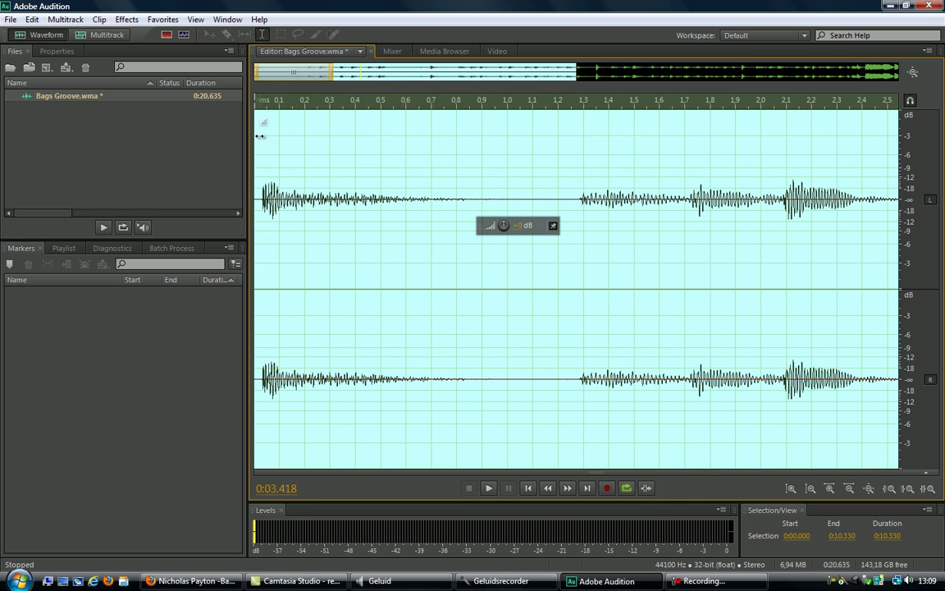
{"action": "left_click_drag", "start_coordinate": [255, 100], "coordinate": [262, 99]}
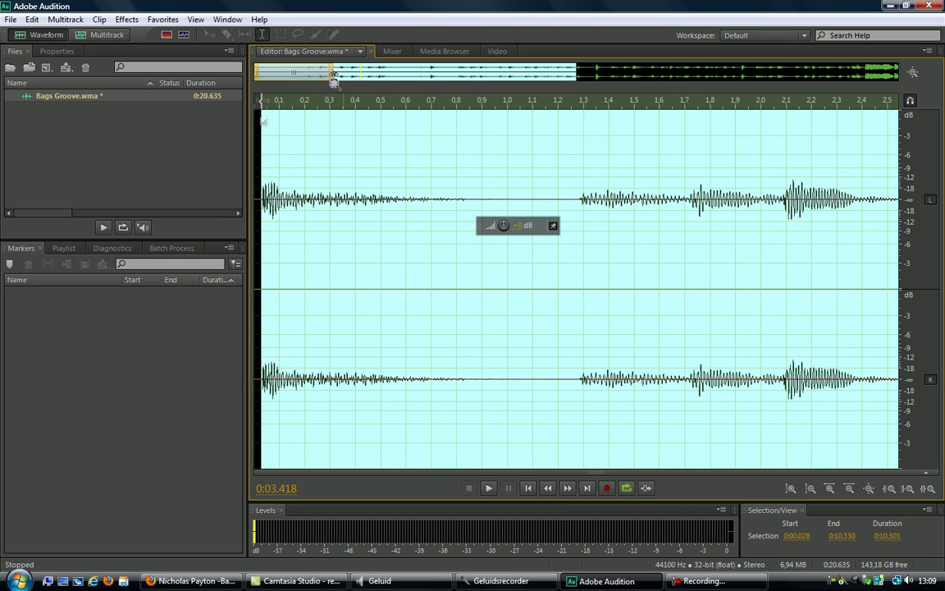
{"action": "left_click_drag", "start_coordinate": [330, 74], "coordinate": [599, 72]}
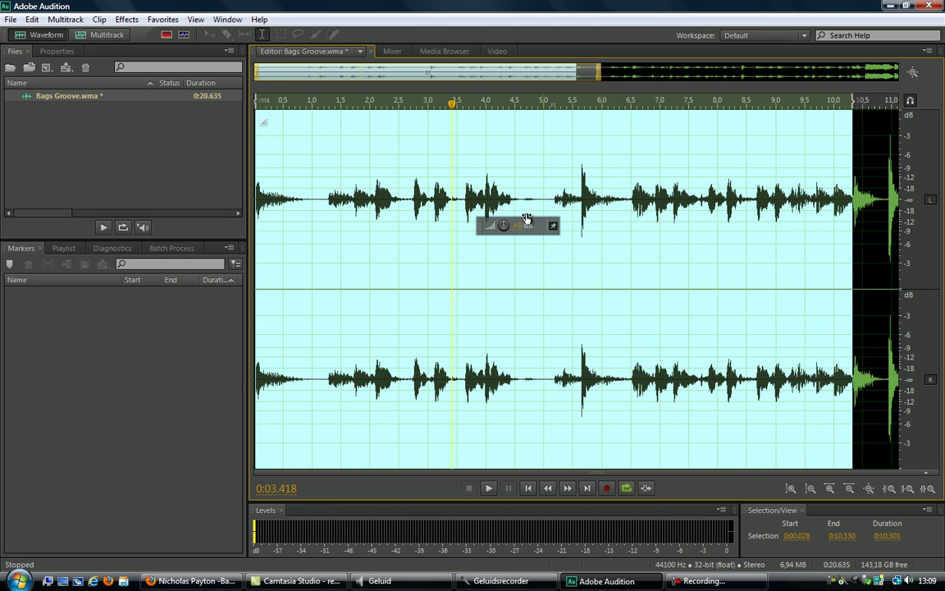
{"action": "key", "text": "space"}
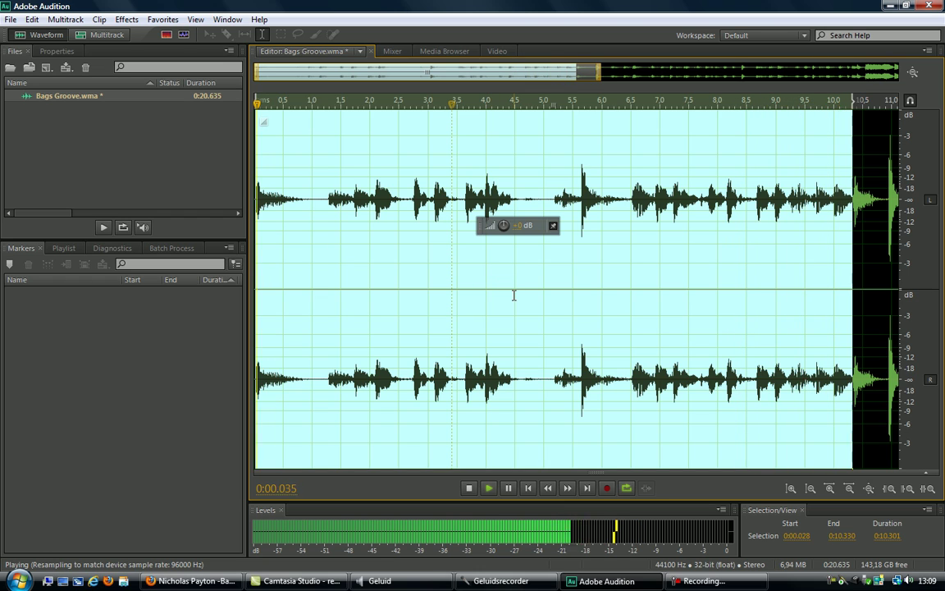
{"action": "key", "text": "space"}
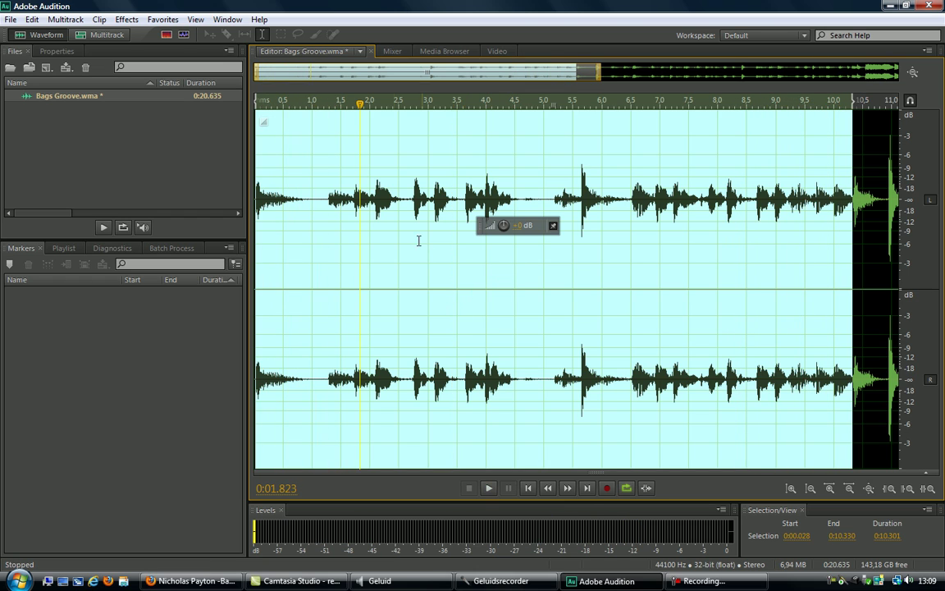
Copy the selected audio section into a new 10.301-second file, Untitled 1, and bring it into focus.
{"action": "right_click", "coordinate": [382, 253]}
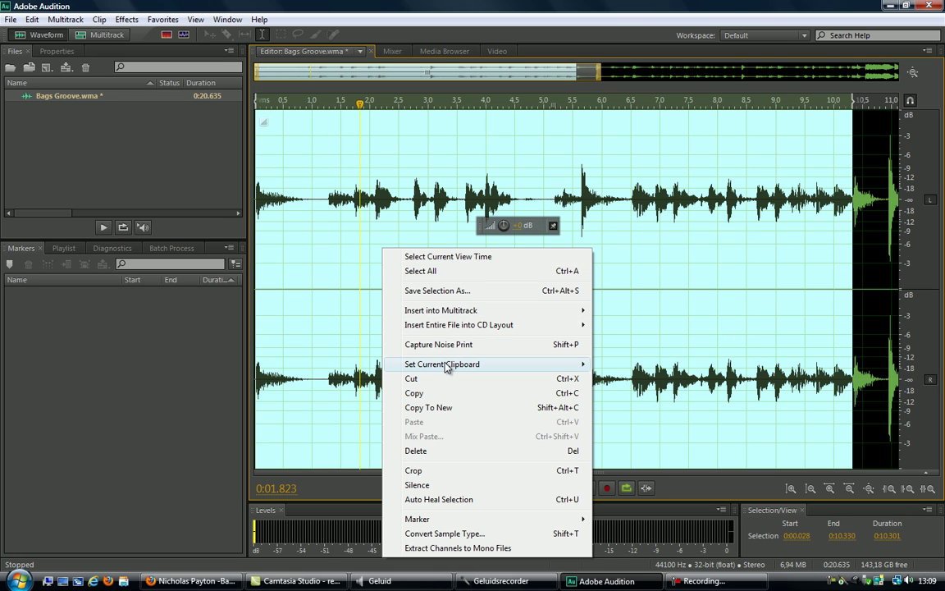
{"action": "mouse_move", "coordinate": [447, 367]}
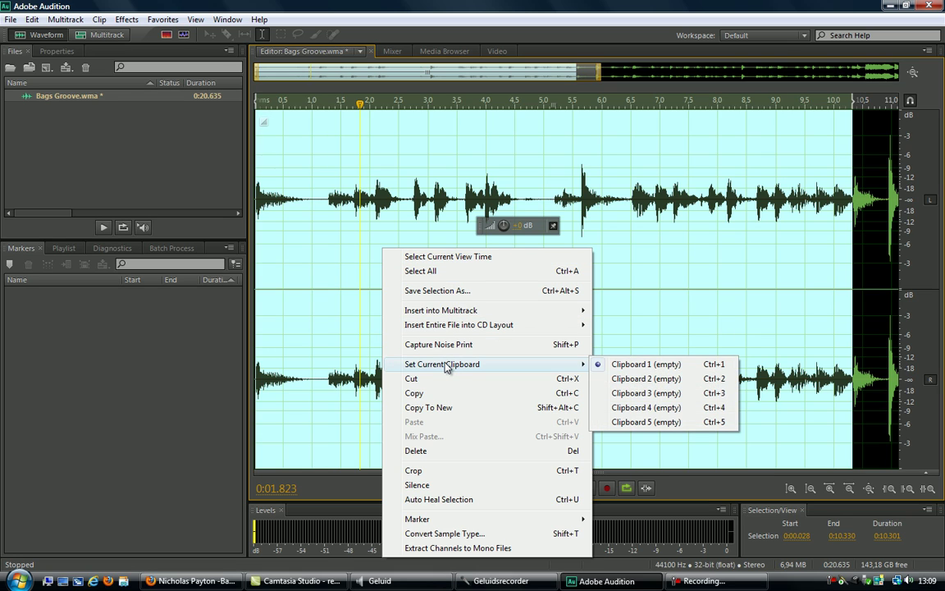
{"action": "left_click", "coordinate": [440, 412]}
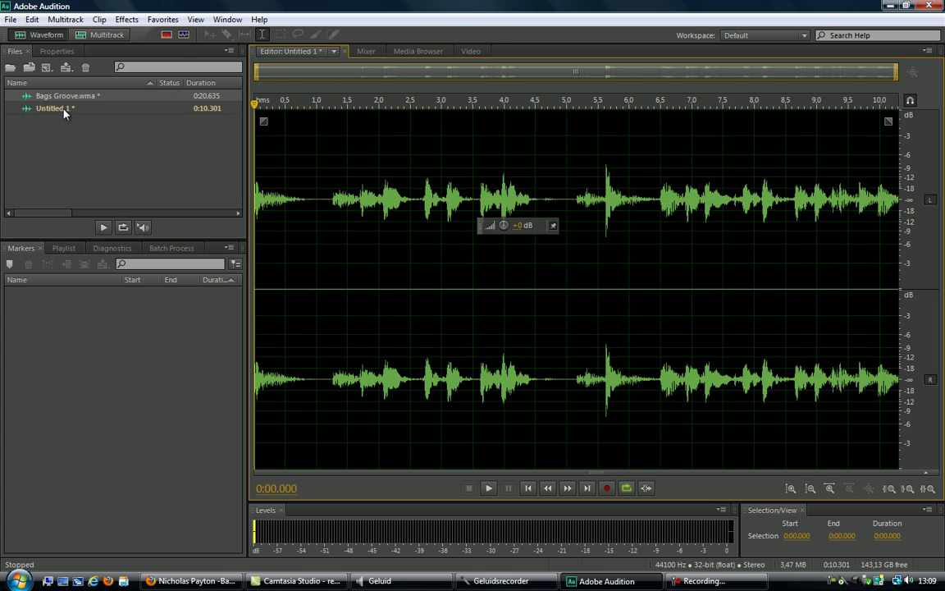
{"action": "left_click", "coordinate": [64, 113]}
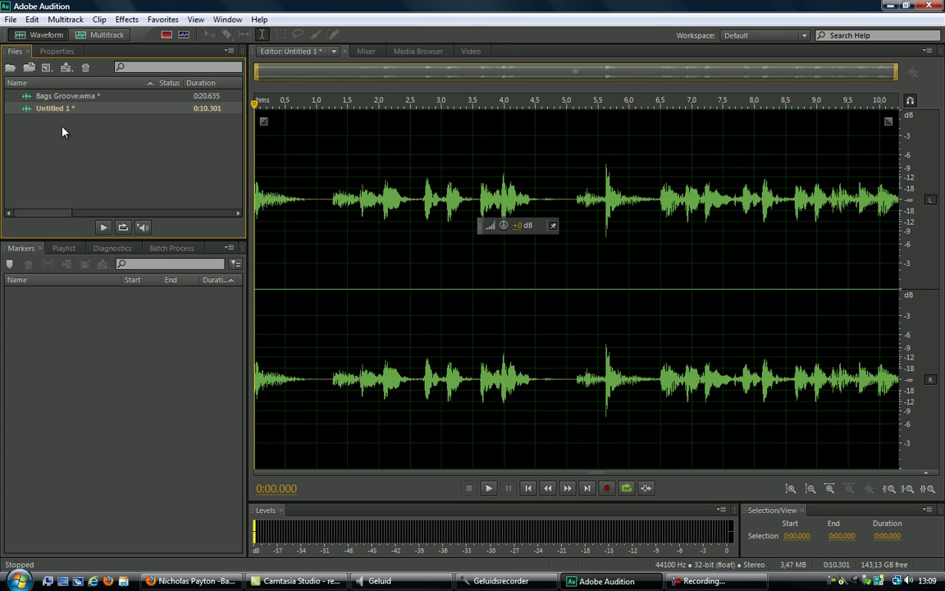
Save the new file to the desktop as Bags Groove.wav.
{"action": "key", "text": "ctrl+s"}
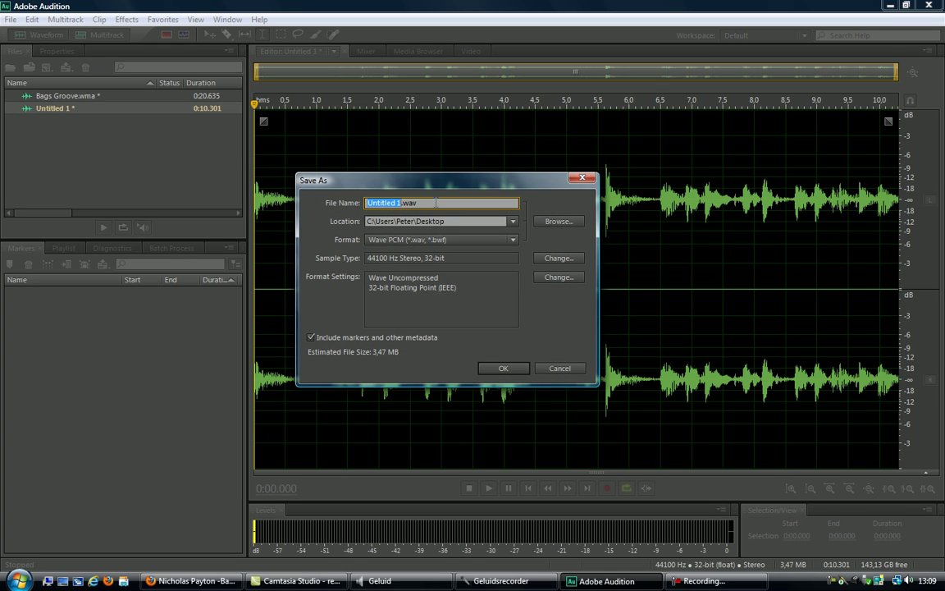
{"action": "type", "text": "N"}
{"action": "left_click", "coordinate": [502, 366]}
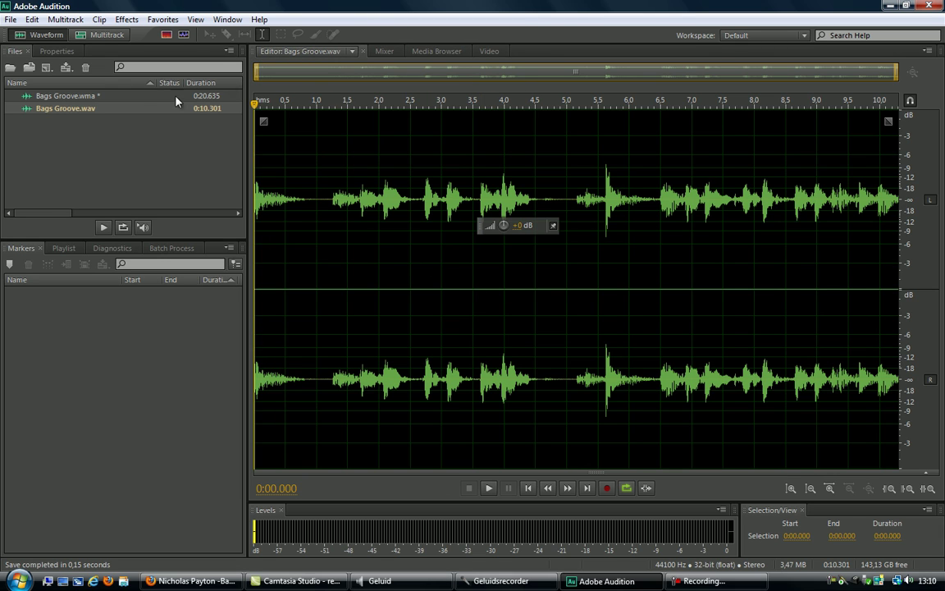
Close Audition without saving changes to Bags Groove.wma.
{"action": "left_click", "coordinate": [86, 98]}
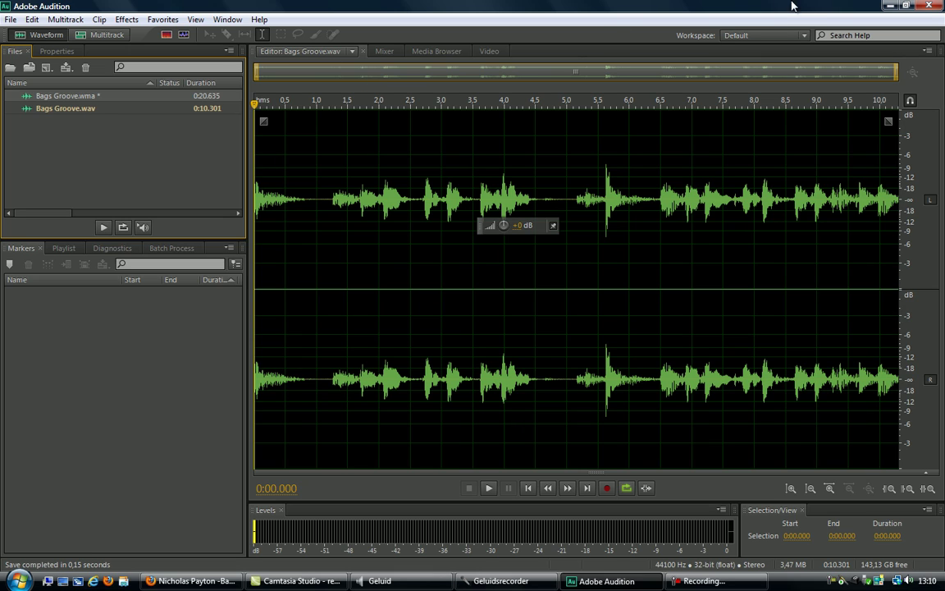
{"action": "left_click", "coordinate": [930, 7]}
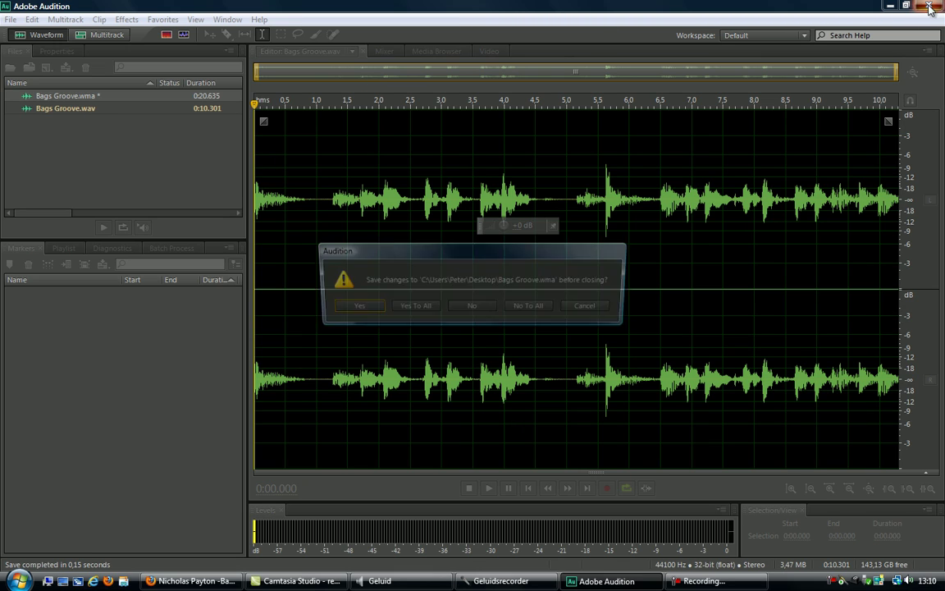
{"action": "left_click", "coordinate": [473, 307]}
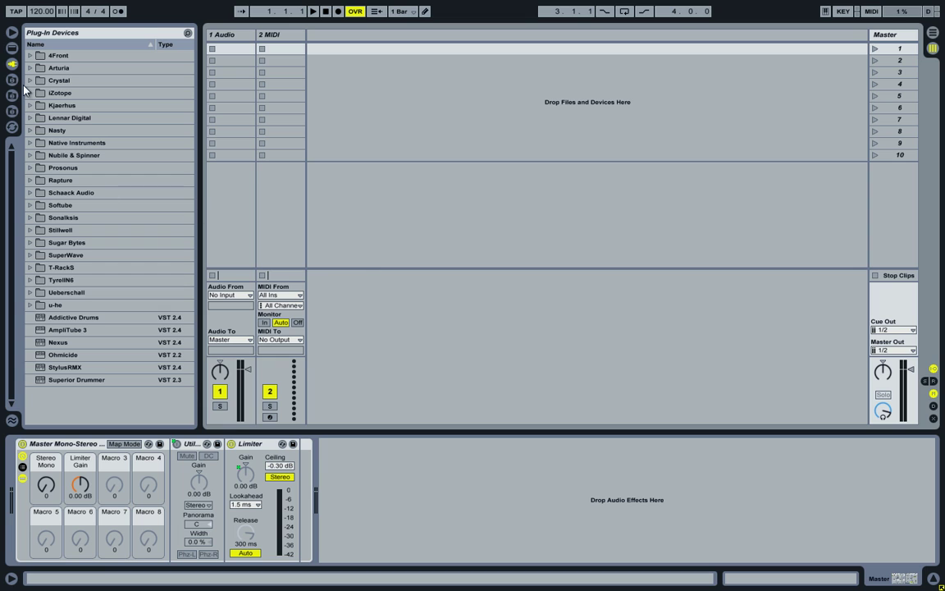
Load Bags Groove.wav from the Desktop onto a new audio track.
{"action": "left_click", "coordinate": [14, 112]}
{"action": "left_click", "coordinate": [73, 33]}
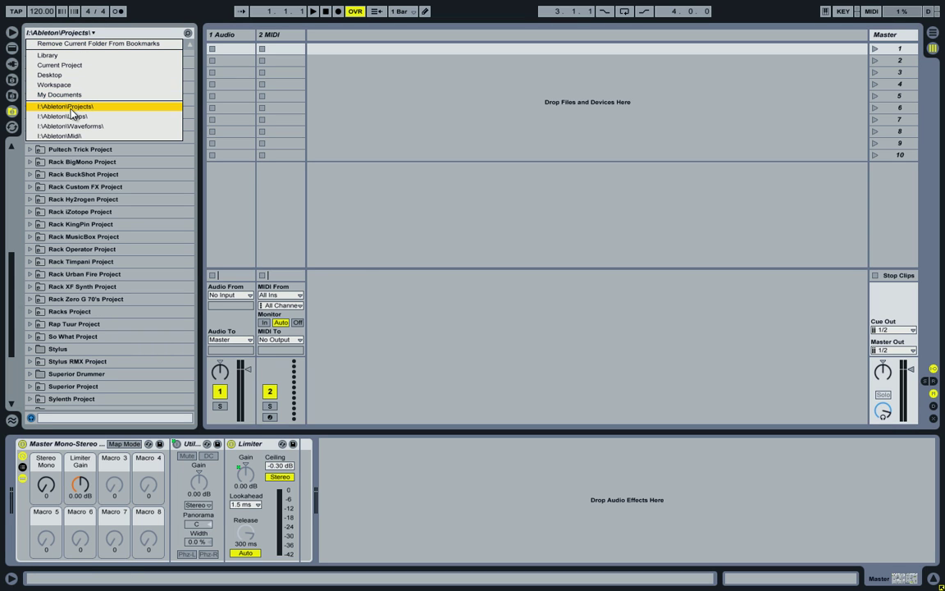
{"action": "left_click", "coordinate": [67, 75]}
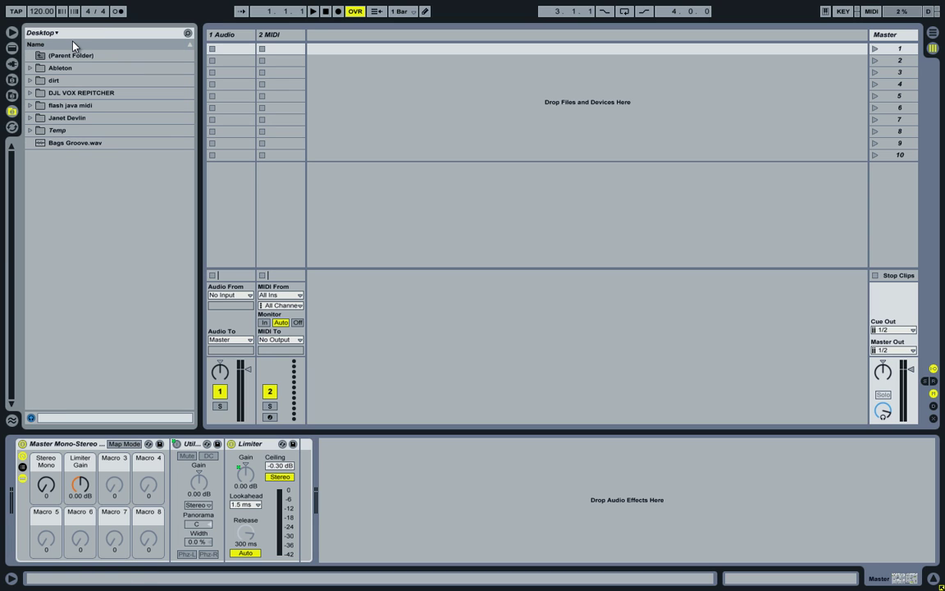
{"action": "left_click", "coordinate": [62, 144]}
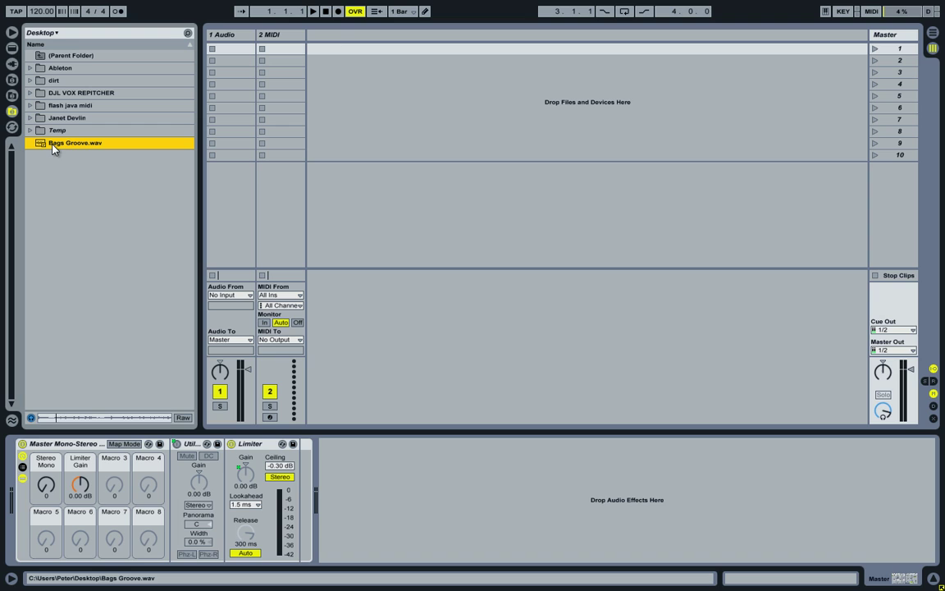
{"action": "double_click", "coordinate": [52, 145]}
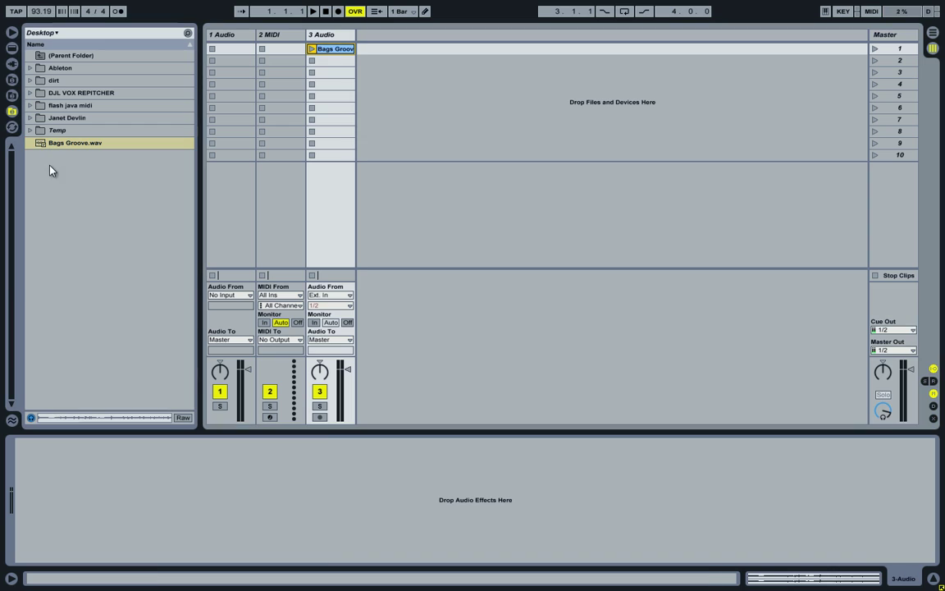
Delete the 2 MIDI and empty 1 Audio tracks, then launch the Bags Groove clip and view its details.
{"action": "left_click", "coordinate": [275, 37]}
{"action": "key", "text": "Delete"}
{"action": "left_click", "coordinate": [215, 34]}
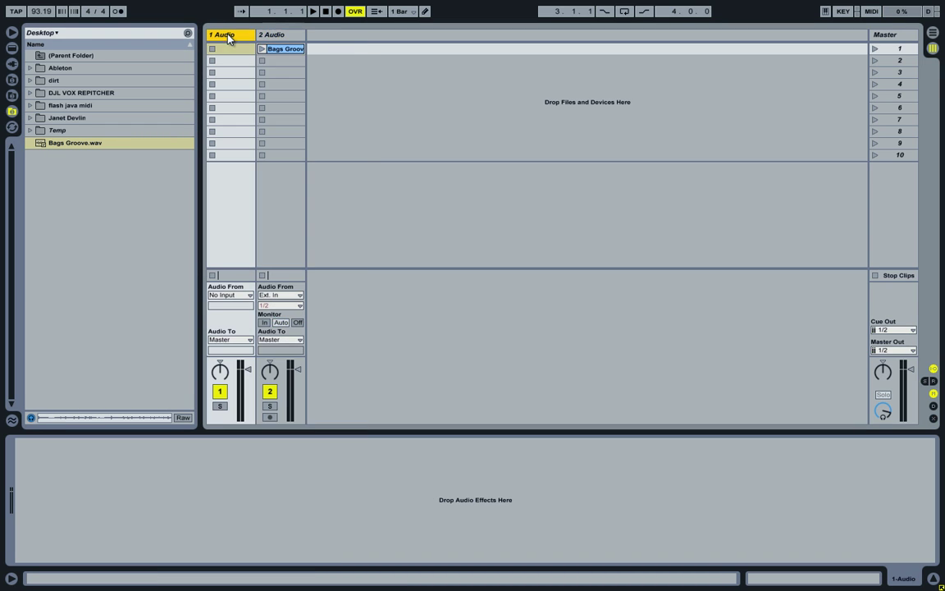
{"action": "key", "text": "Delete"}
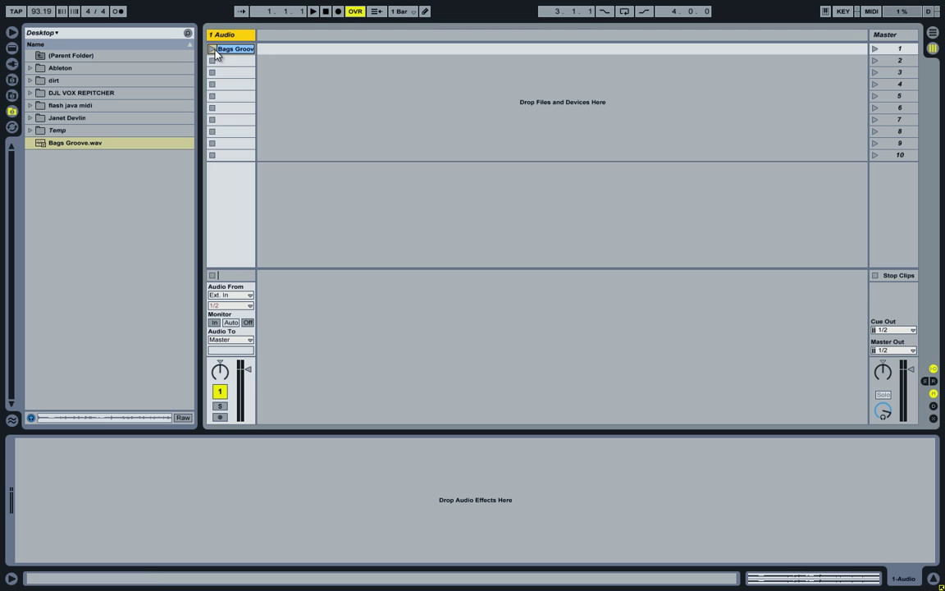
{"action": "left_click", "coordinate": [212, 49]}
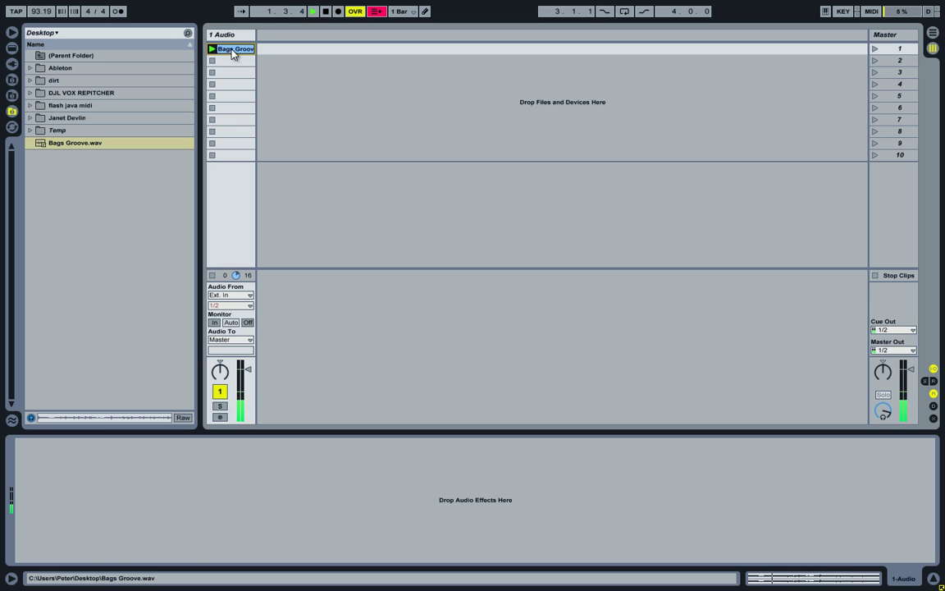
{"action": "left_click", "coordinate": [234, 53]}
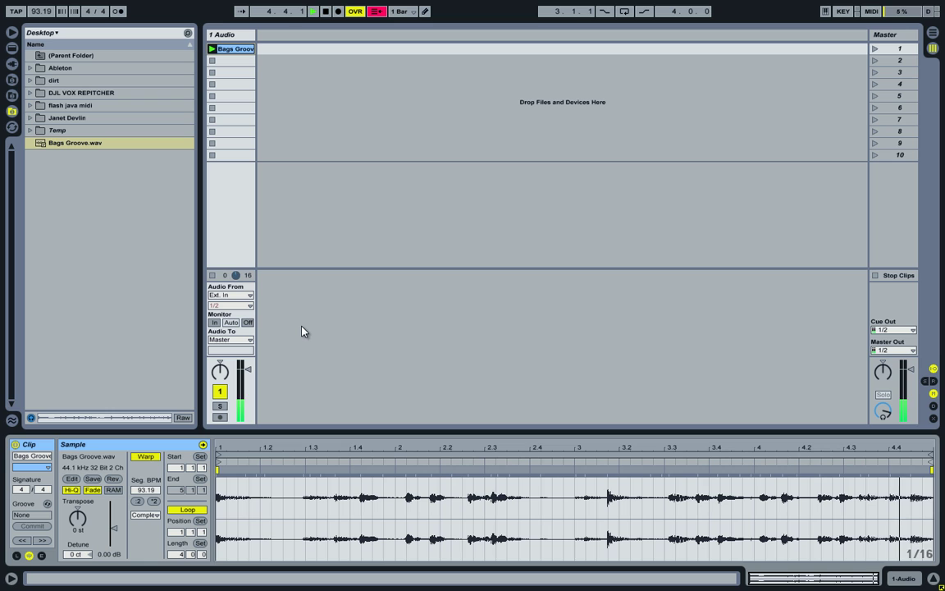
Stop playback, inspect the Bags Groove and Funk Drums 120-04 clips, then play them together at 96 BPM.
{"action": "left_click", "coordinate": [327, 12]}
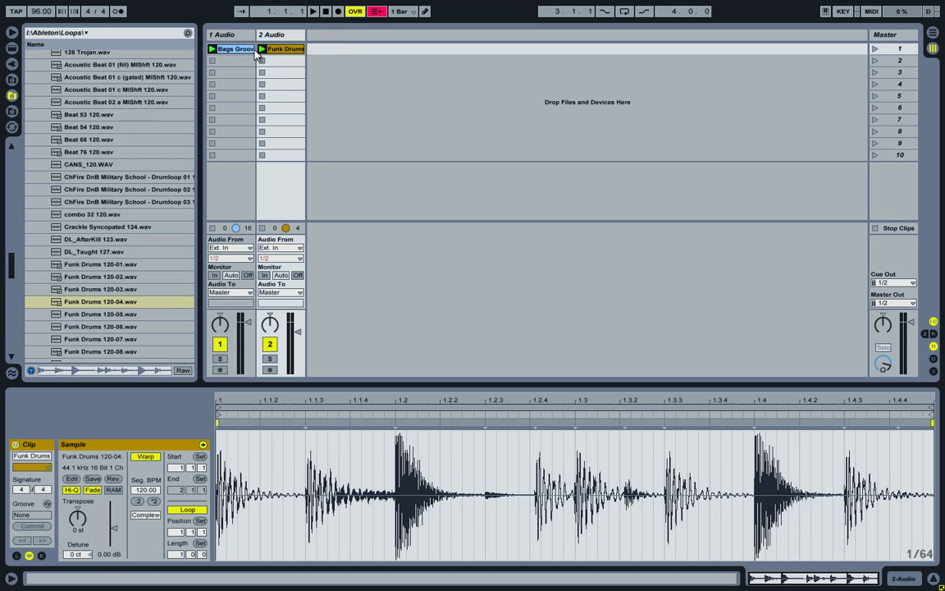
{"action": "left_click", "coordinate": [237, 51]}
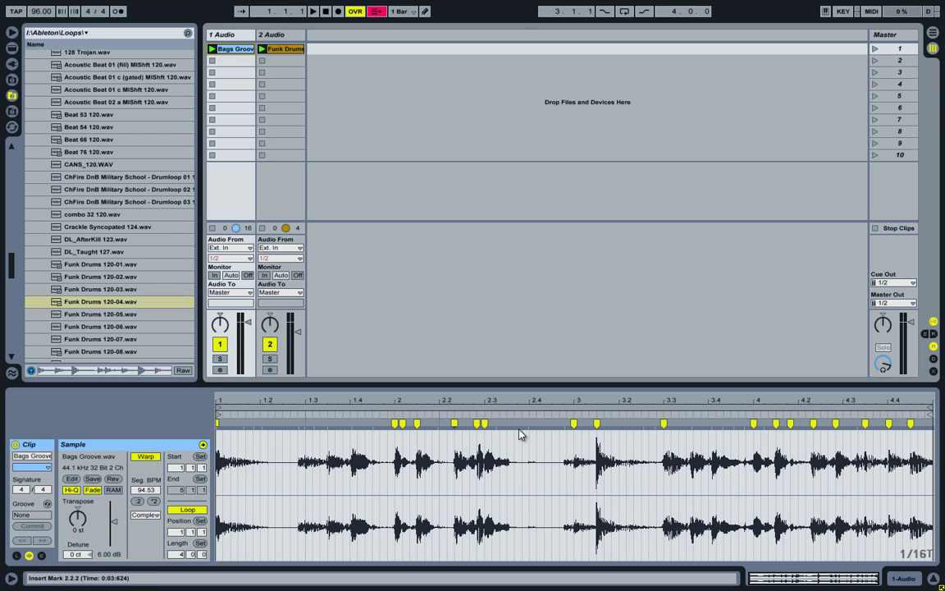
{"action": "left_click", "coordinate": [277, 50]}
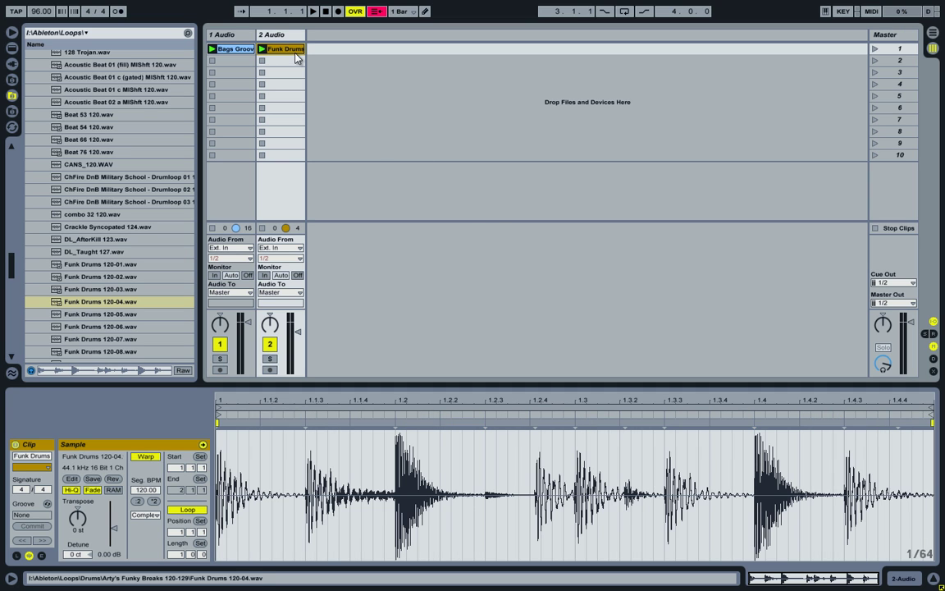
{"action": "left_click", "coordinate": [228, 36]}
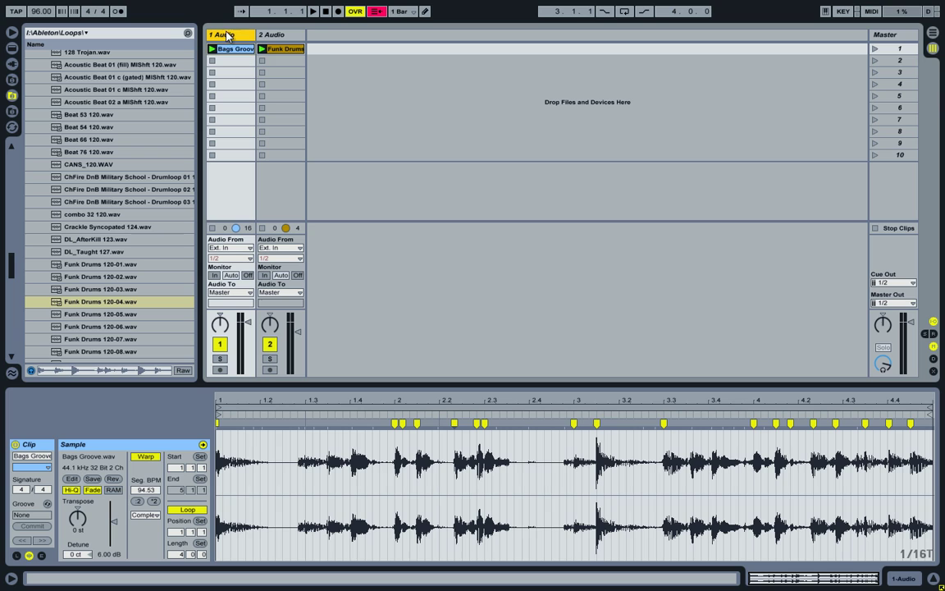
{"action": "left_click", "coordinate": [313, 12]}
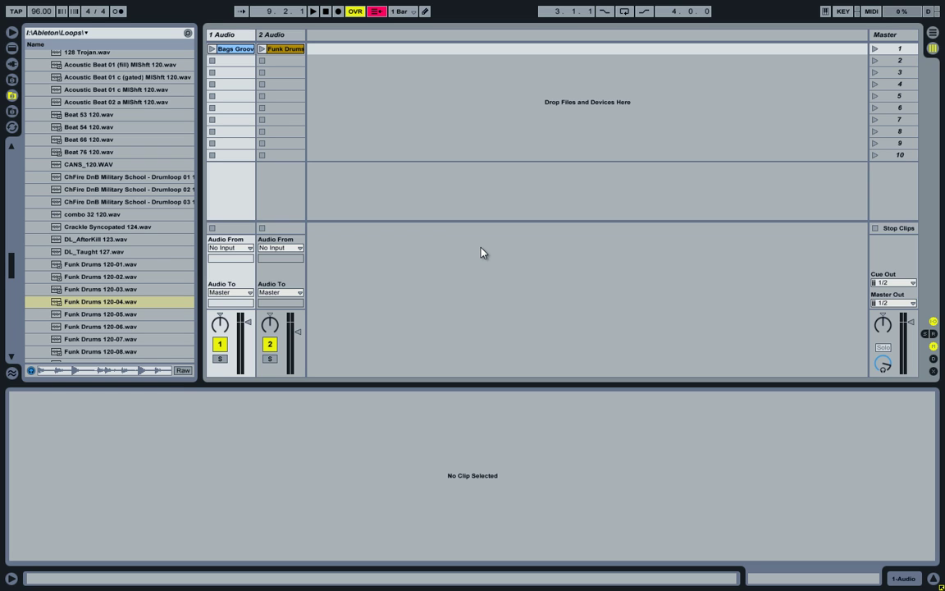
Re-enable the 1/2 (stereo) input pair in Input Config, close Preferences, and show the desktop.
{"action": "key", "text": "ctrl+comma"}
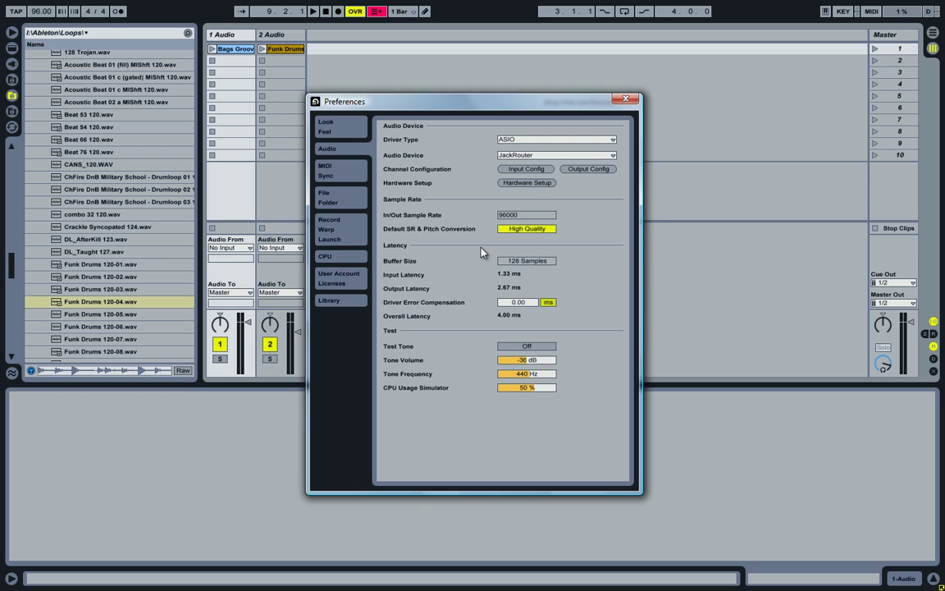
{"action": "left_click", "coordinate": [517, 169]}
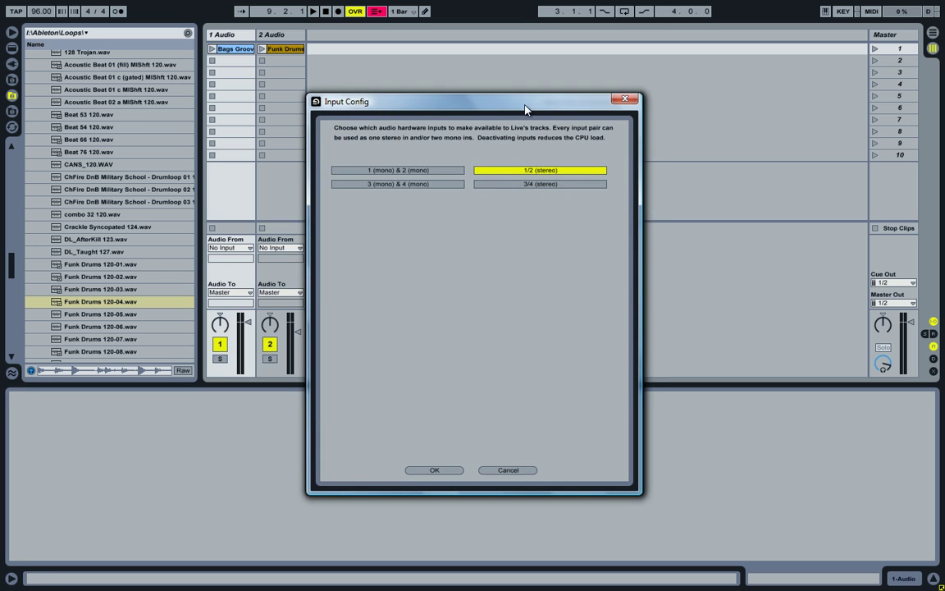
{"action": "left_click_drag", "start_coordinate": [526, 108], "coordinate": [595, 143]}
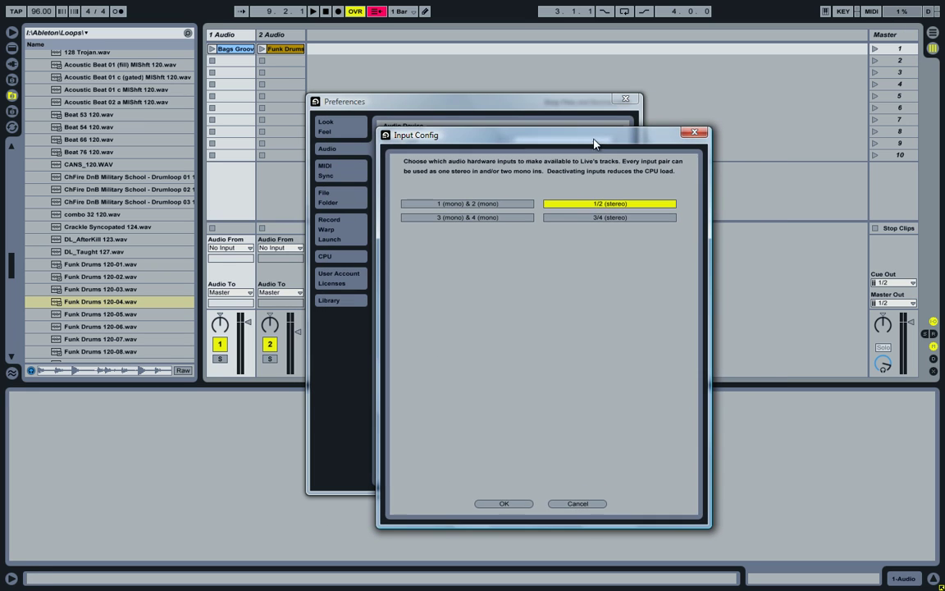
{"action": "left_click", "coordinate": [587, 205]}
{"action": "left_click", "coordinate": [586, 205]}
{"action": "left_click", "coordinate": [502, 505]}
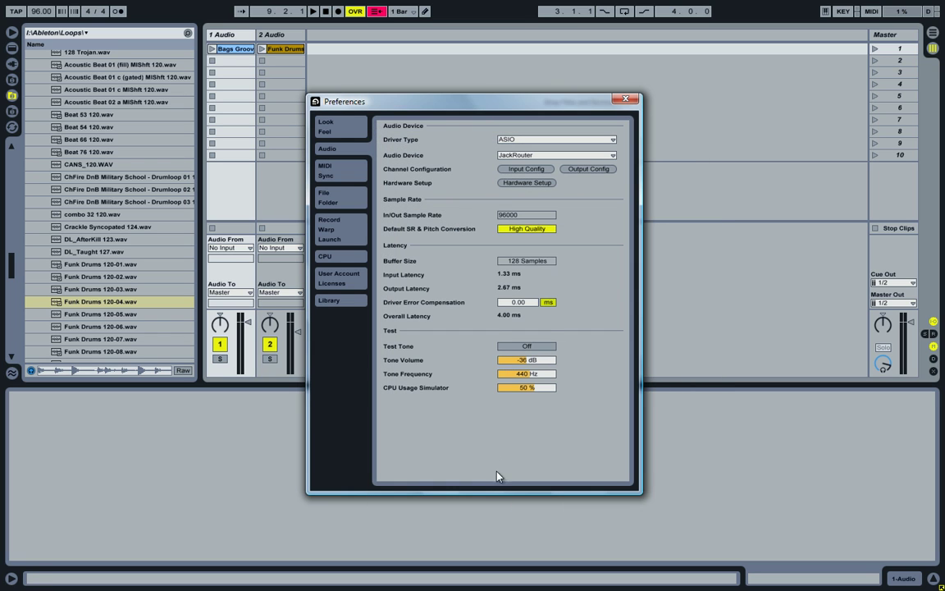
{"action": "left_click", "coordinate": [624, 101]}
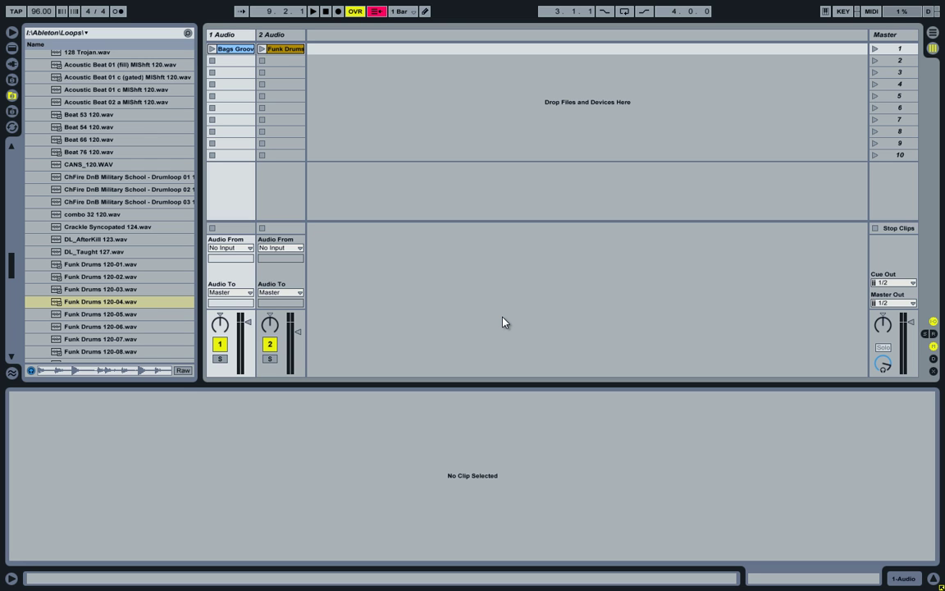
{"action": "key", "text": "super+d"}
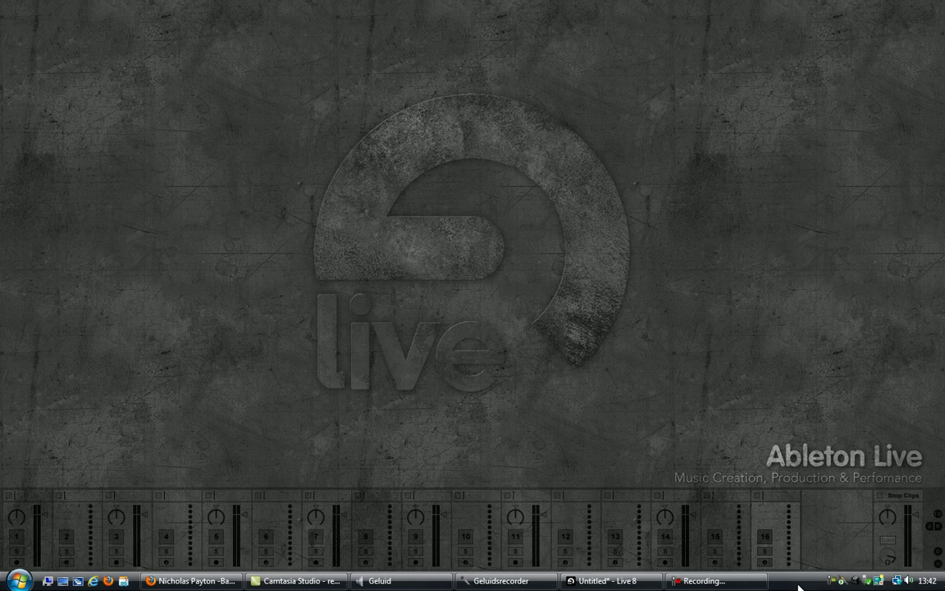
Select Stereo-mix in the Geluid dialog, close Geluidsrecorder, and open JACK's Connections window.
{"action": "left_click", "coordinate": [844, 583]}
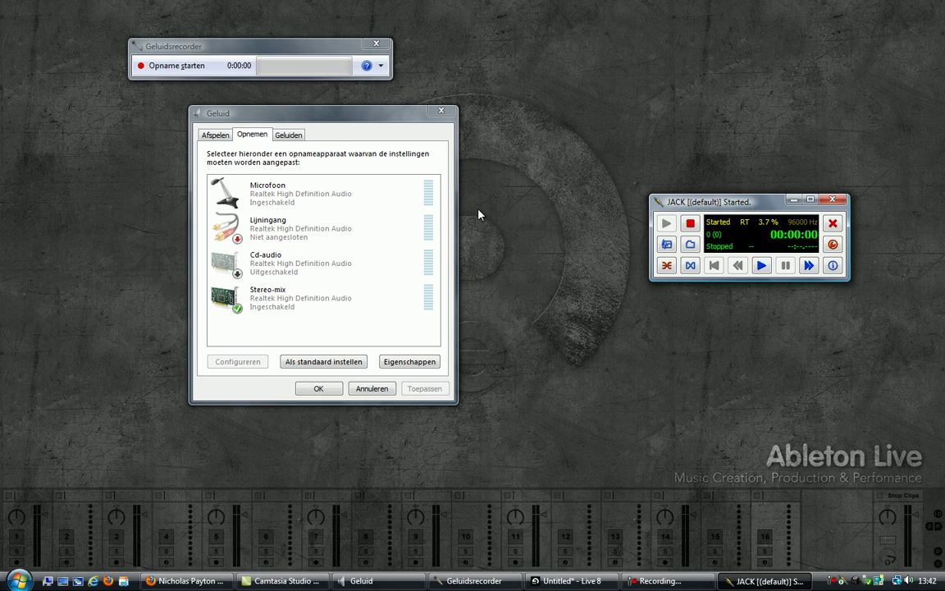
{"action": "left_click_drag", "start_coordinate": [326, 121], "coordinate": [320, 130]}
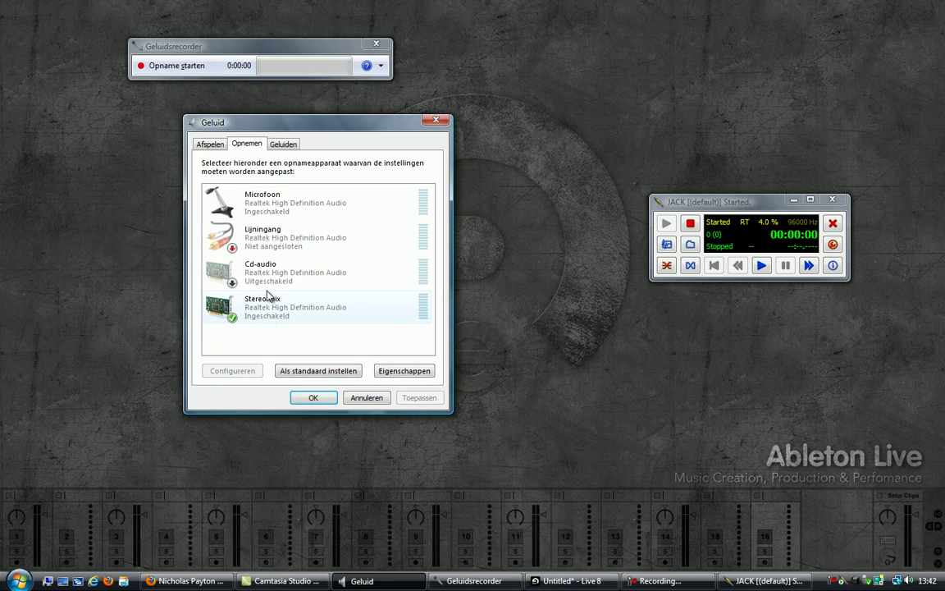
{"action": "left_click", "coordinate": [228, 316]}
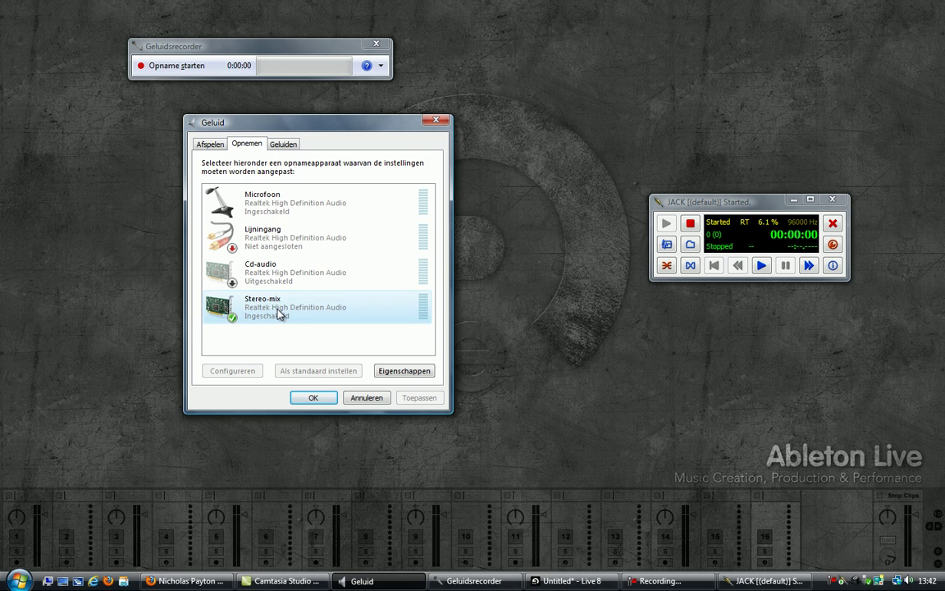
{"action": "left_click", "coordinate": [376, 43]}
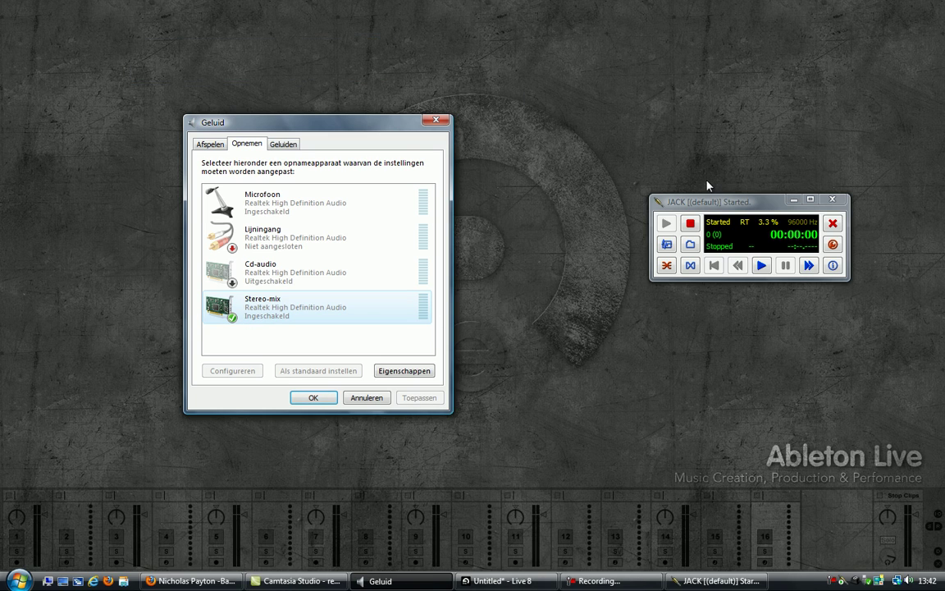
{"action": "left_click_drag", "start_coordinate": [707, 200], "coordinate": [678, 147]}
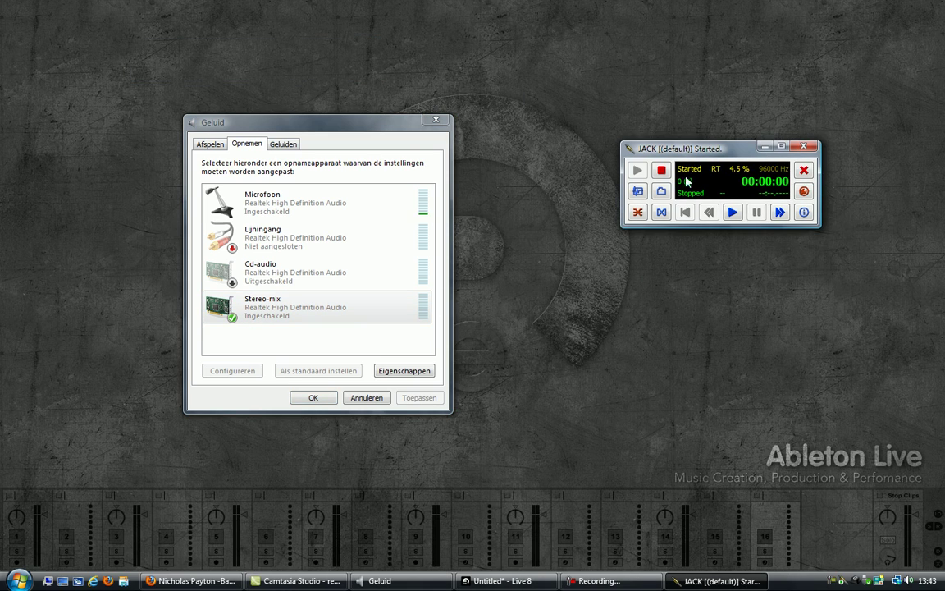
{"action": "left_click", "coordinate": [638, 213]}
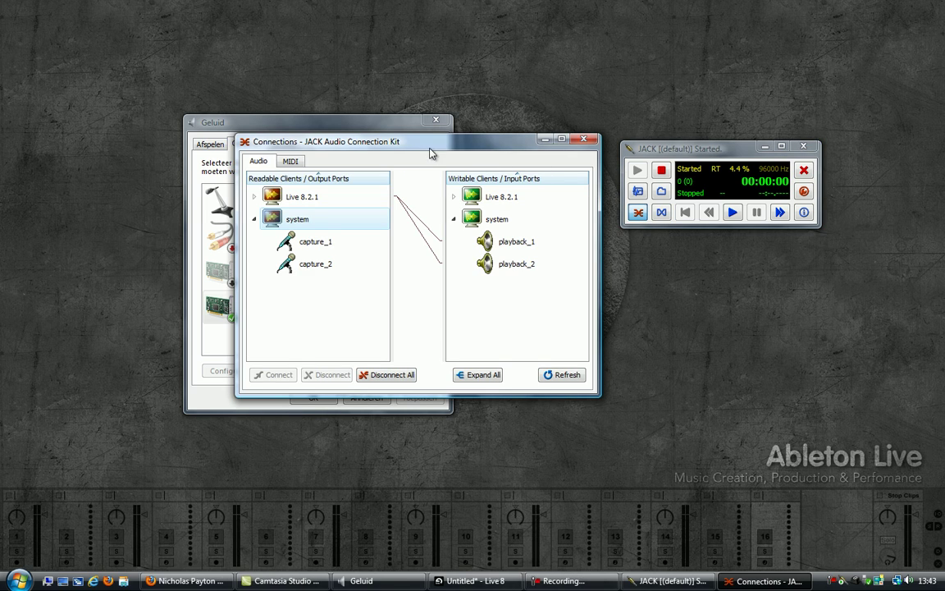
Connect system capture_1 and capture_2 to Live 8.2.1's in1 and in2 in JACK Connections.
{"action": "left_click_drag", "start_coordinate": [369, 121], "coordinate": [247, 109]}
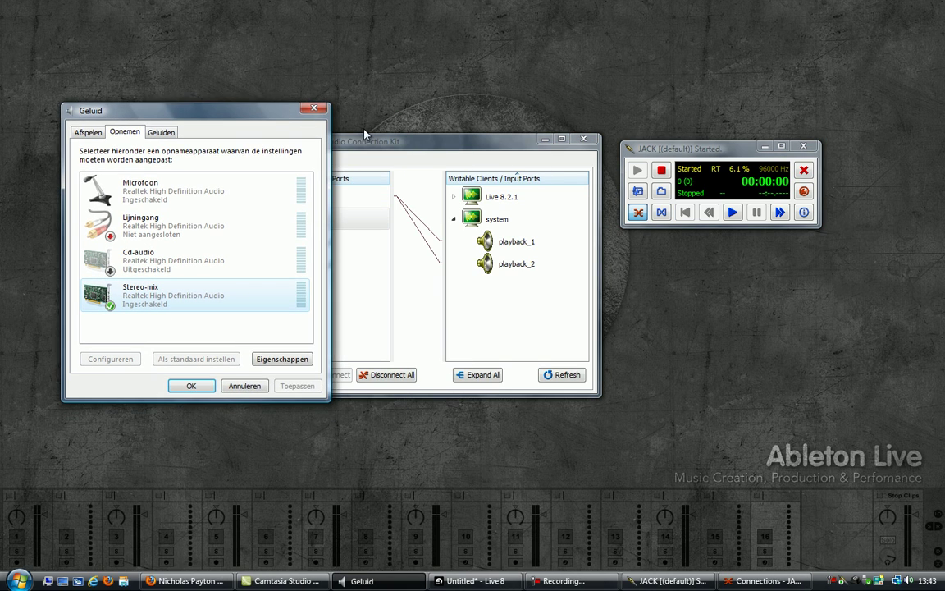
{"action": "left_click_drag", "start_coordinate": [369, 144], "coordinate": [622, 95]}
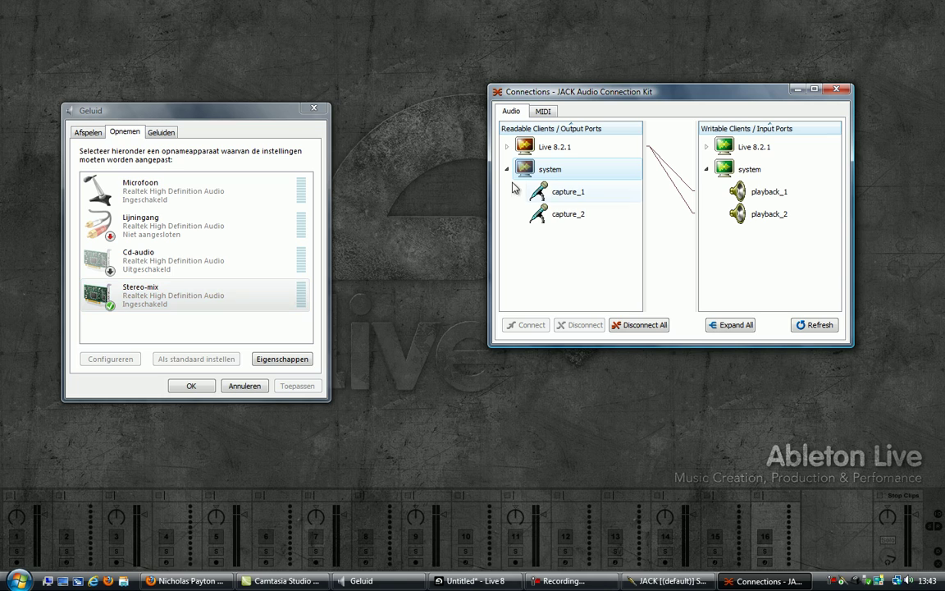
{"action": "mouse_move", "coordinate": [517, 169]}
{"action": "left_mouse_down"}
{"action": "mouse_move", "coordinate": [561, 150]}
{"action": "mouse_move", "coordinate": [722, 151]}
{"action": "left_mouse_up"}
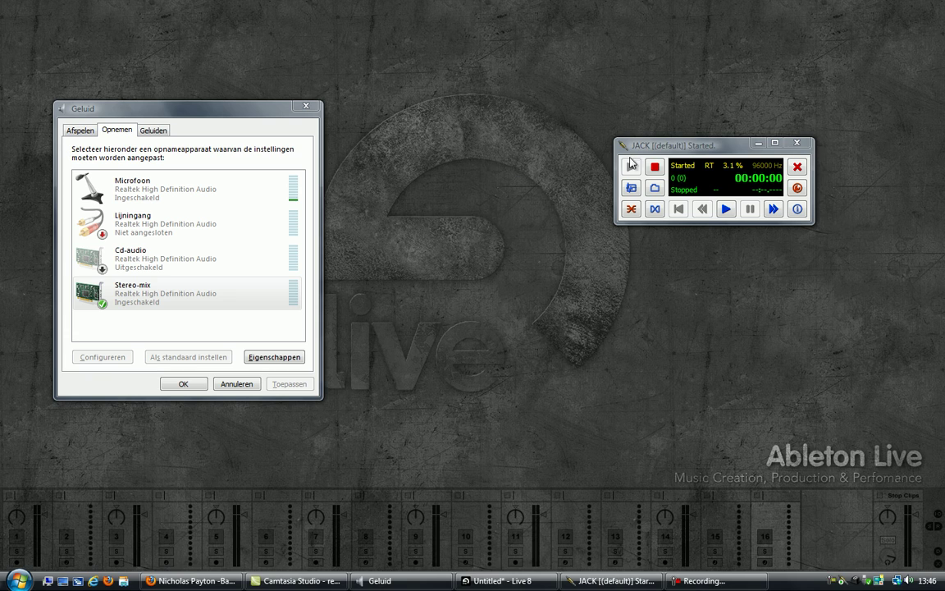
Open JACK Setup and confirm Input and Output Device are both (default).
{"action": "left_click", "coordinate": [753, 187]}
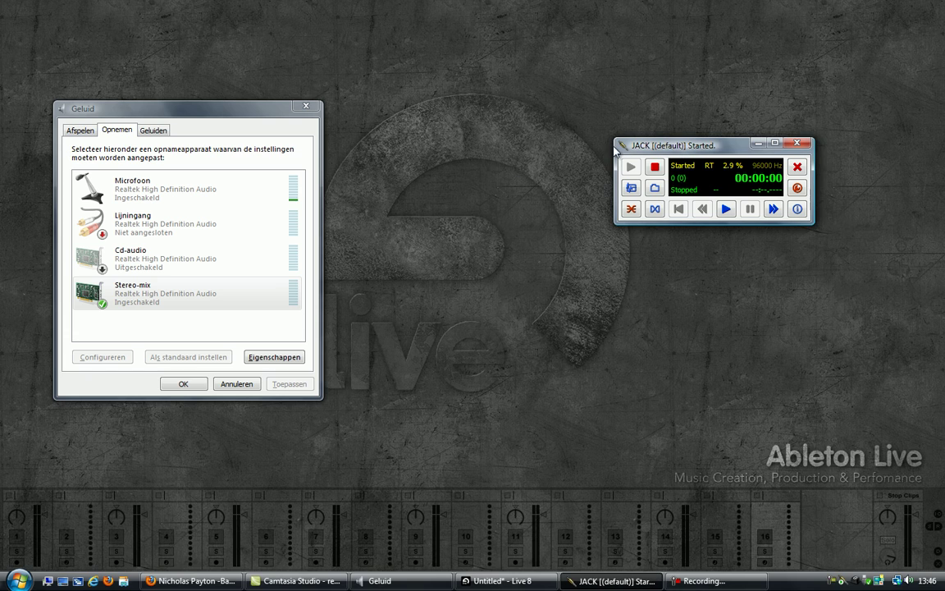
{"action": "left_click", "coordinate": [796, 188]}
{"action": "left_click_drag", "start_coordinate": [768, 48], "coordinate": [727, 103]}
{"action": "left_click", "coordinate": [777, 249]}
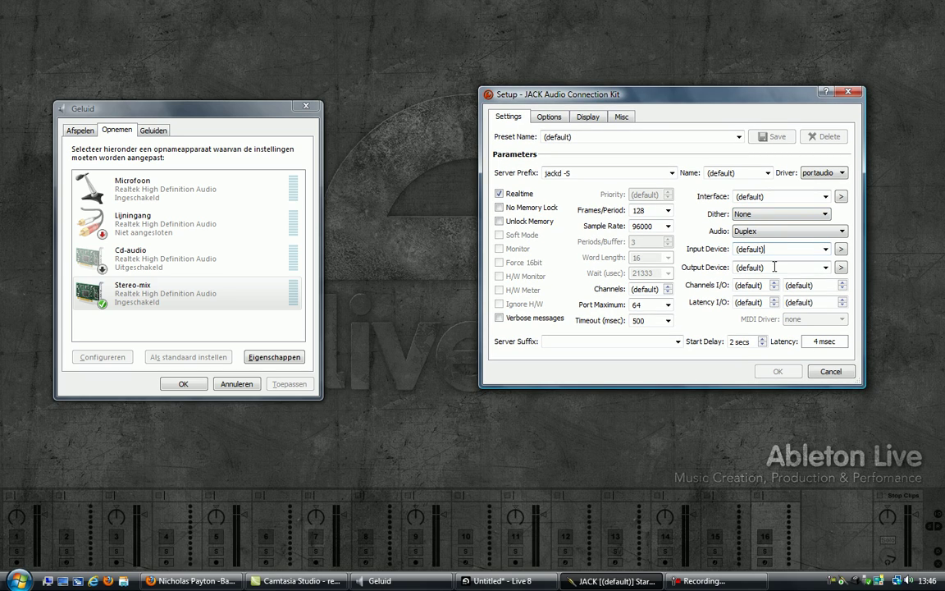
{"action": "left_click", "coordinate": [775, 267]}
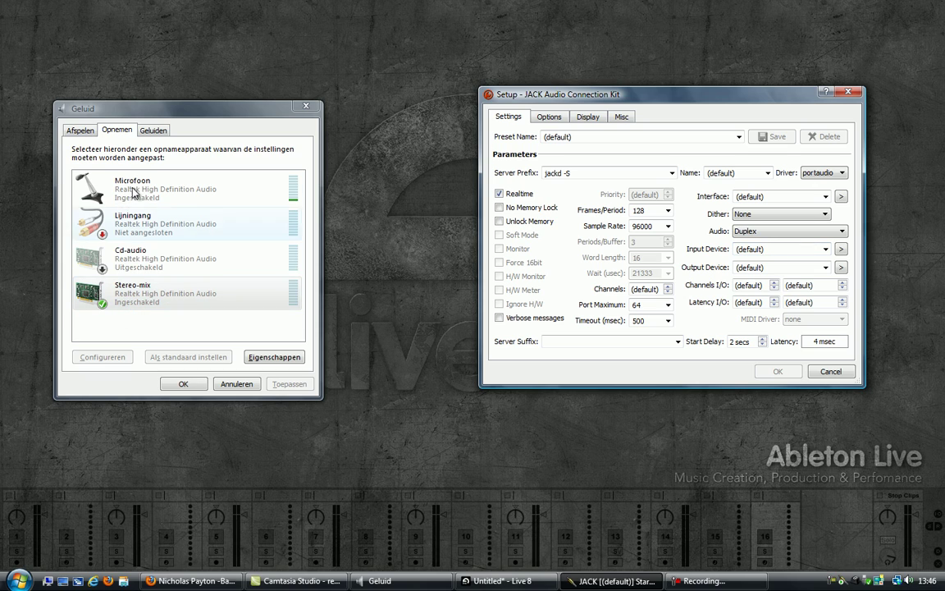
Review the Windows playback and recording device lists, then close JACK Setup and the Geluid dialog.
{"action": "left_click", "coordinate": [129, 303]}
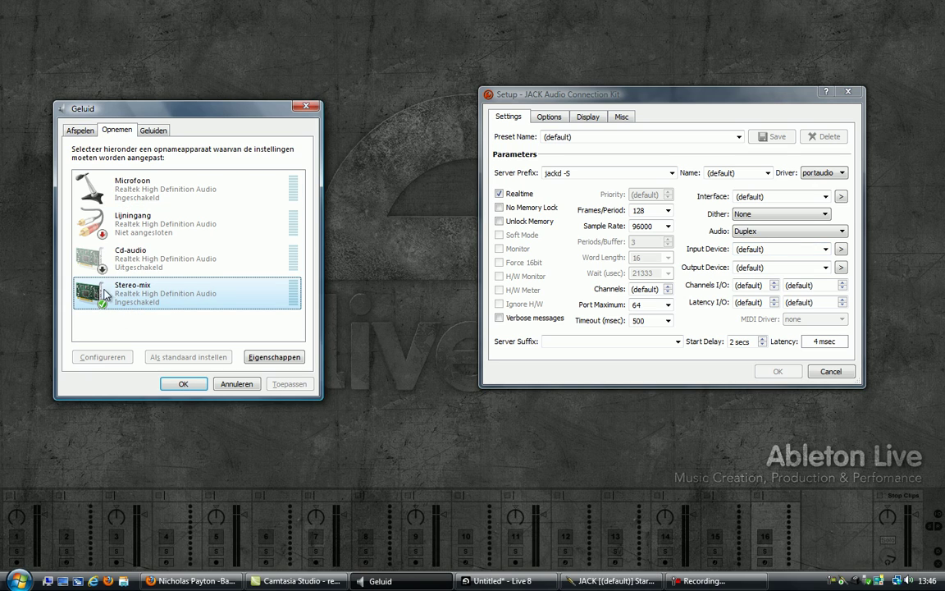
{"action": "left_click", "coordinate": [767, 270]}
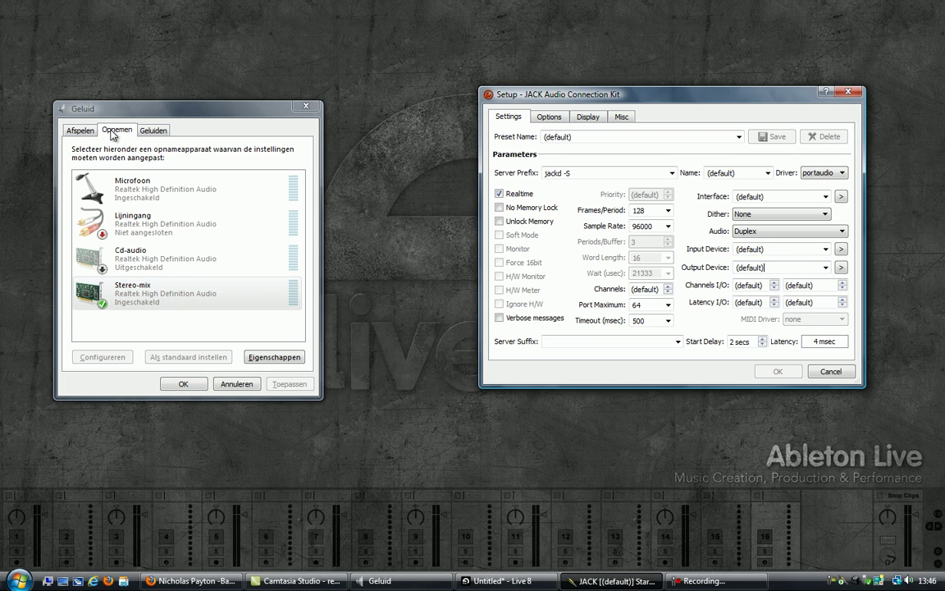
{"action": "left_click", "coordinate": [85, 130]}
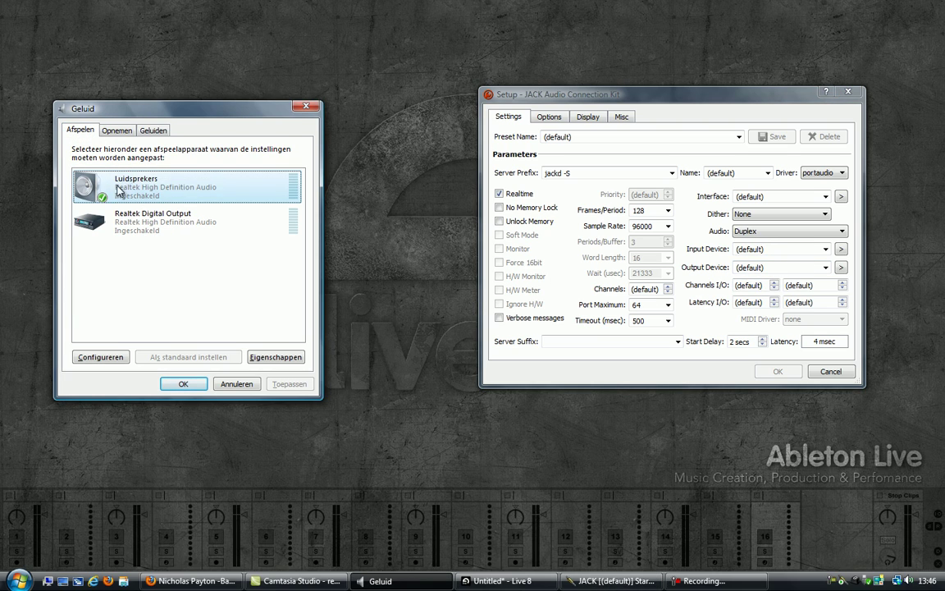
{"action": "left_click", "coordinate": [109, 129]}
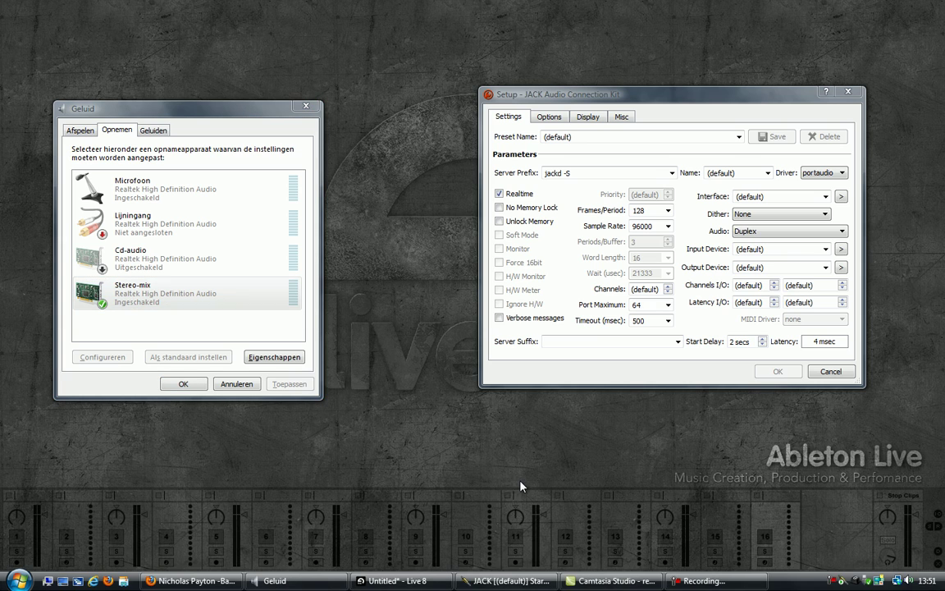
{"action": "left_click", "coordinate": [847, 91]}
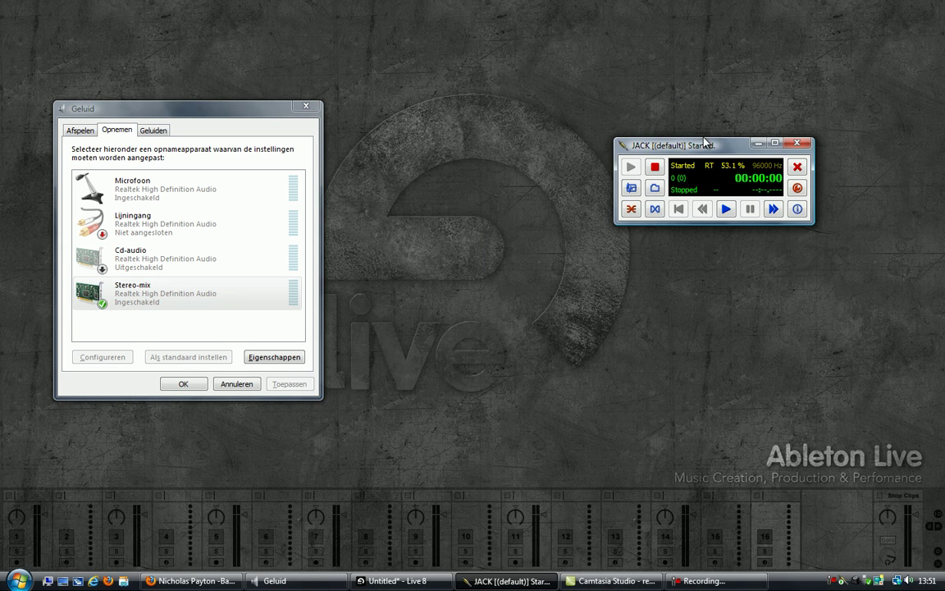
{"action": "left_click", "coordinate": [306, 107]}
Restore Live and insert a new audio track, 3 Audio.
{"action": "left_click_drag", "start_coordinate": [685, 145], "coordinate": [733, 205]}
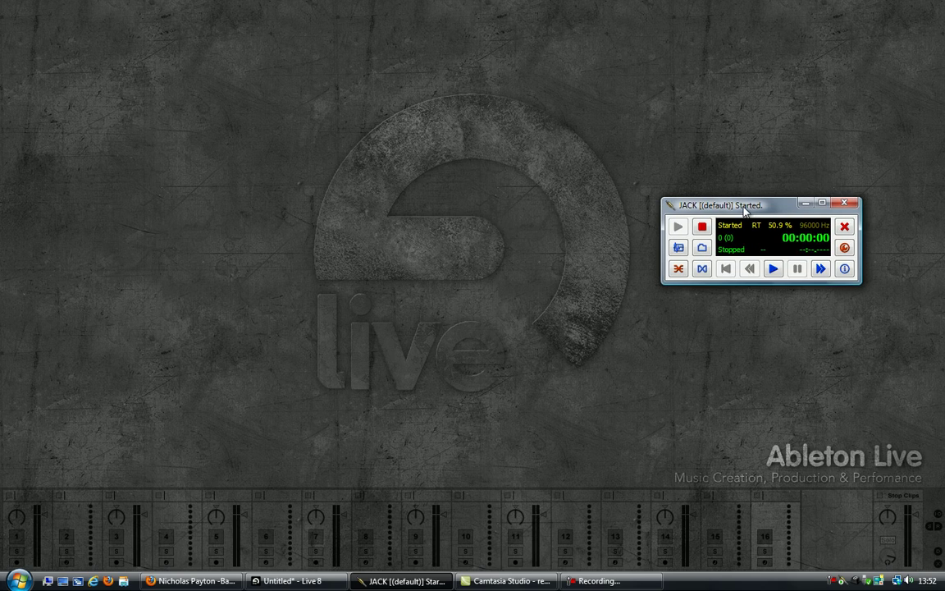
{"action": "left_click", "coordinate": [287, 580]}
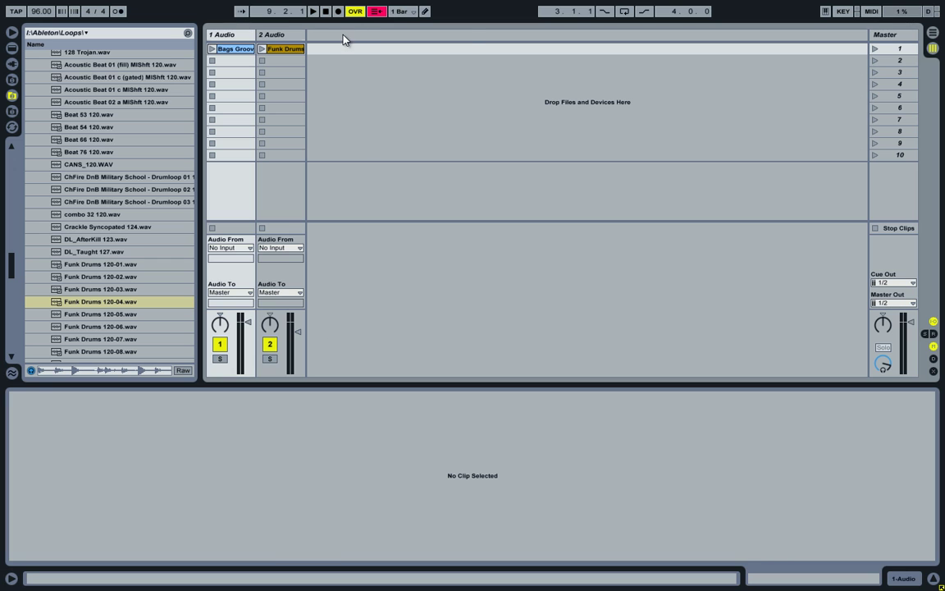
{"action": "right_click", "coordinate": [343, 38]}
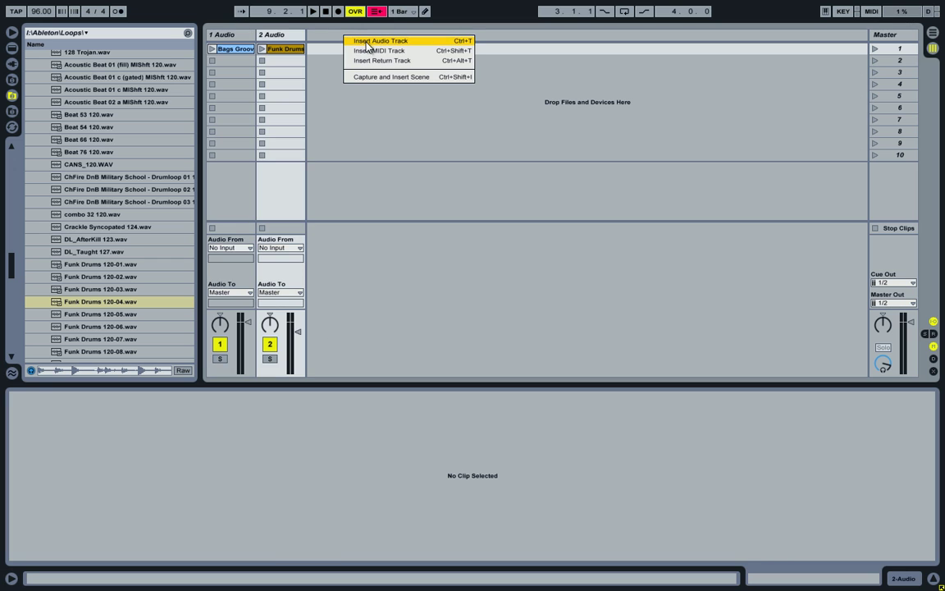
{"action": "left_click", "coordinate": [363, 42]}
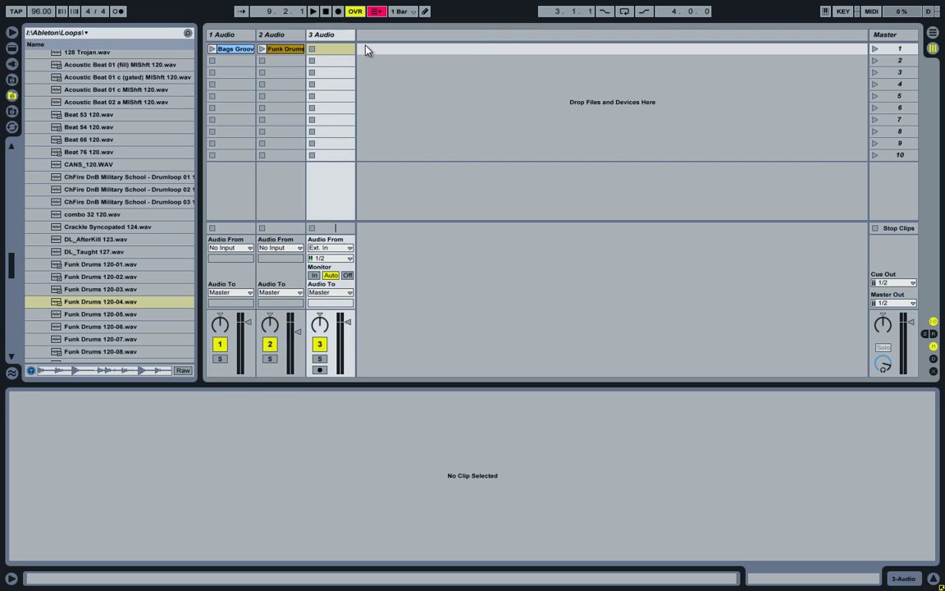
Set track 3's Audio From input to Ext. In, channels 1/2.
{"action": "left_click", "coordinate": [325, 247]}
{"action": "left_click", "coordinate": [326, 257]}
{"action": "left_click", "coordinate": [327, 258]}
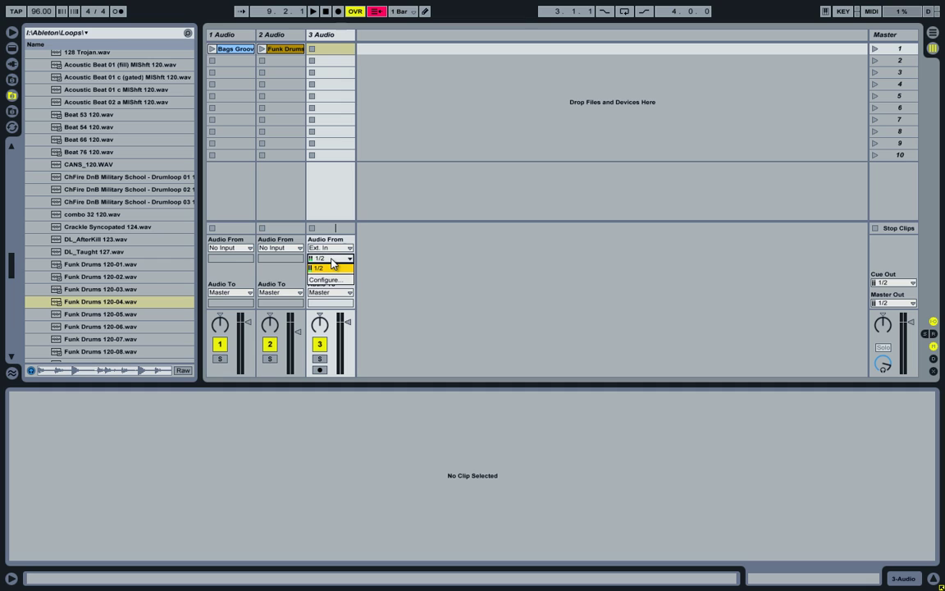
{"action": "left_click", "coordinate": [327, 266]}
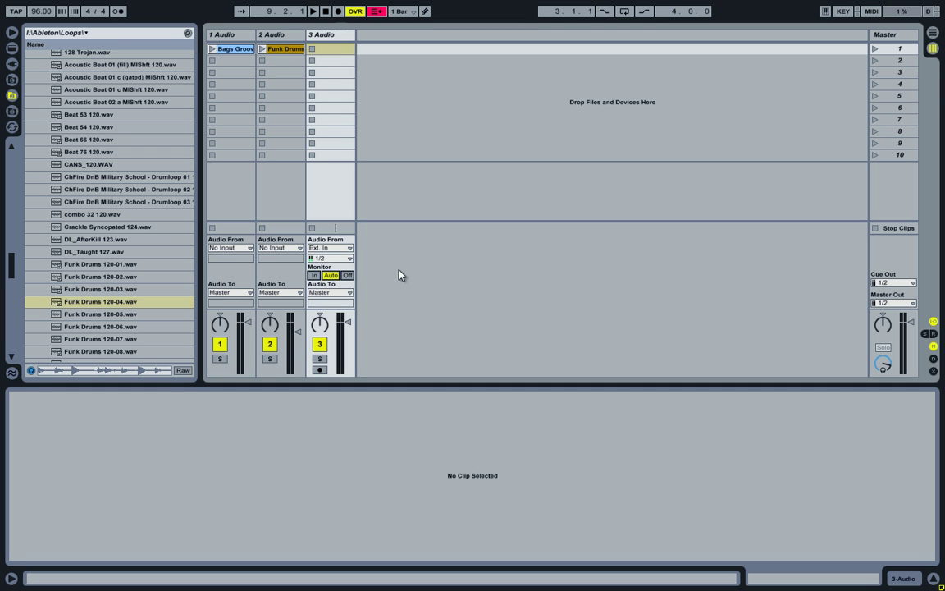
Set track 3's monitoring to Off, record a new clip in slot 1, and switch to Firefox.
{"action": "left_click", "coordinate": [347, 276]}
{"action": "left_click", "coordinate": [314, 277]}
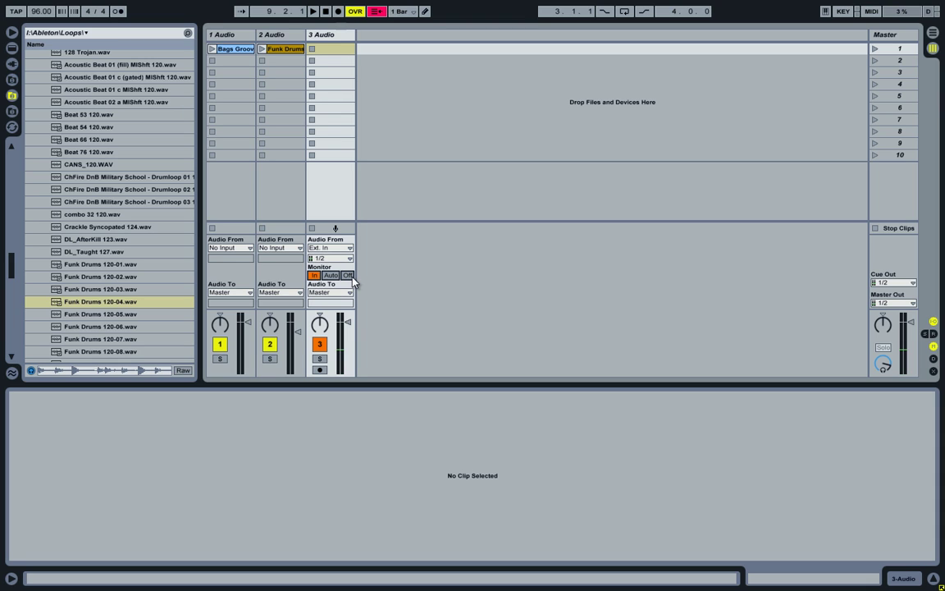
{"action": "left_click", "coordinate": [348, 275]}
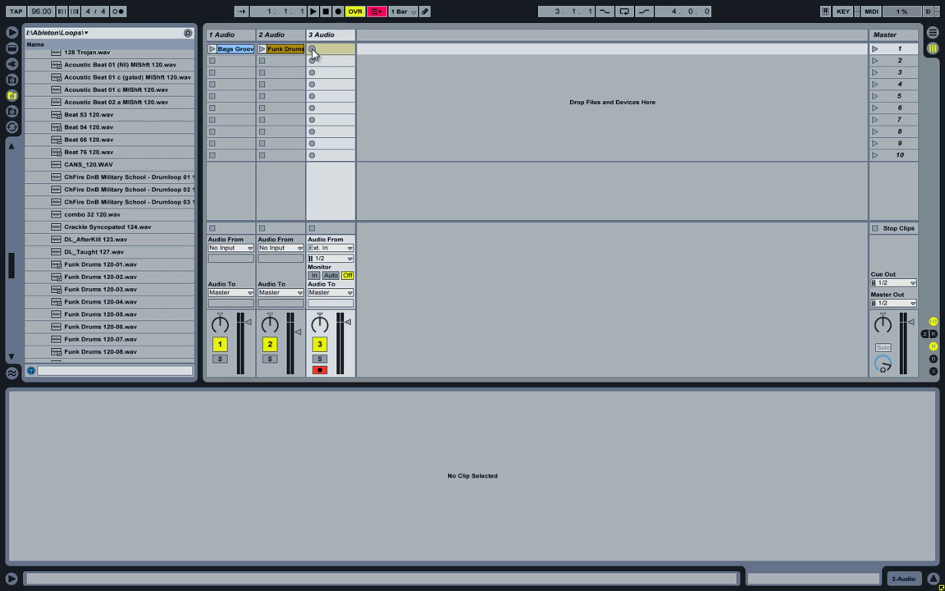
{"action": "left_click", "coordinate": [312, 50]}
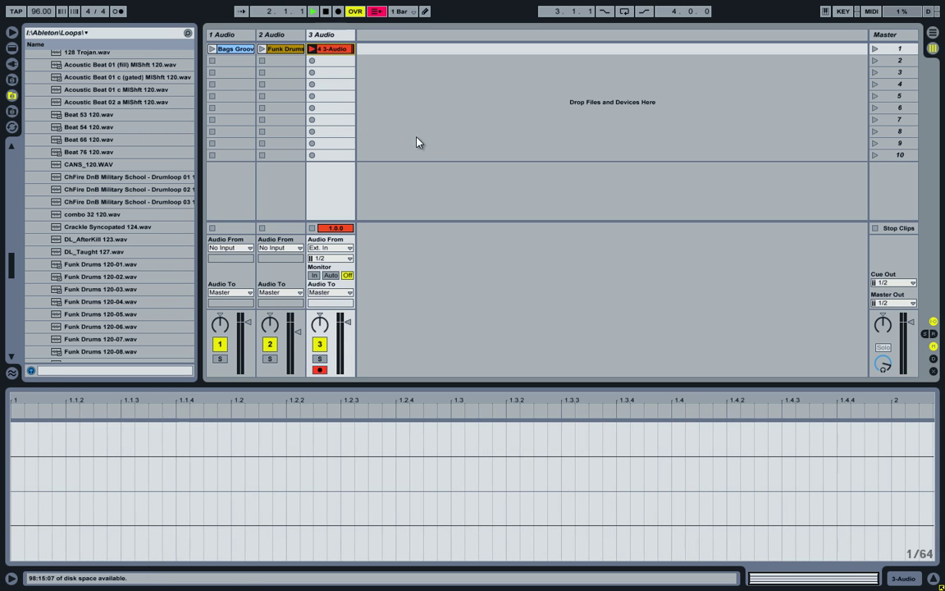
{"action": "key", "text": "alt+Tab"}
{"action": "key", "text": "alt+Tab"}
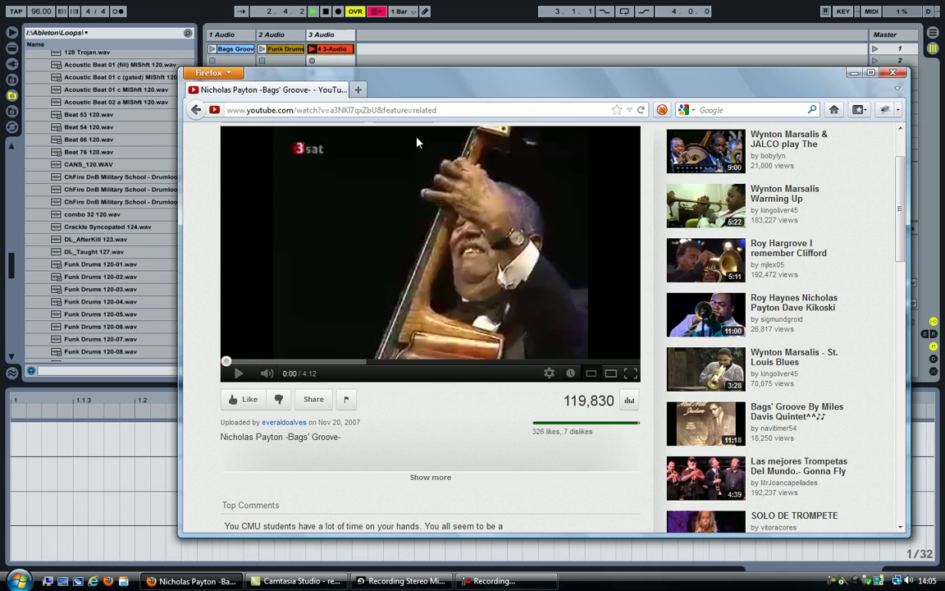
Start the Bags' Groove YouTube video and minimize Firefox to return to the Live recording.
{"action": "left_click", "coordinate": [237, 375]}
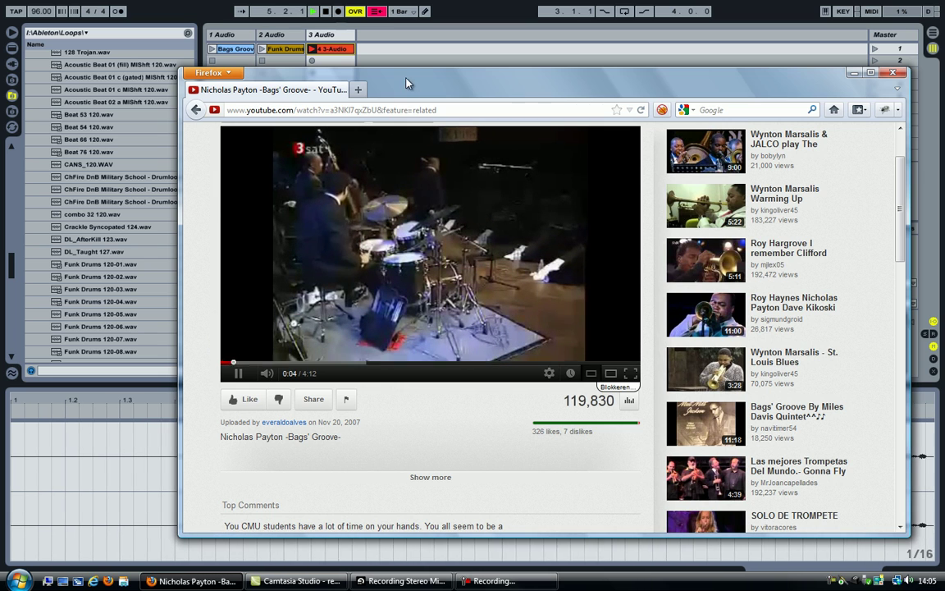
{"action": "left_click", "coordinate": [853, 74]}
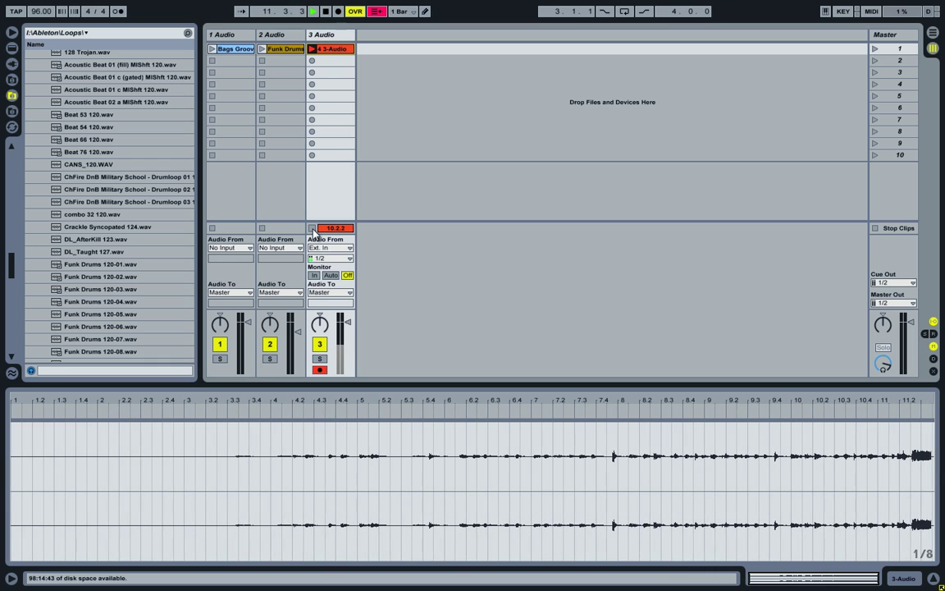
End the 3-Audio clip recording on track 3 and stop transport playback.
{"action": "left_click", "coordinate": [312, 228]}
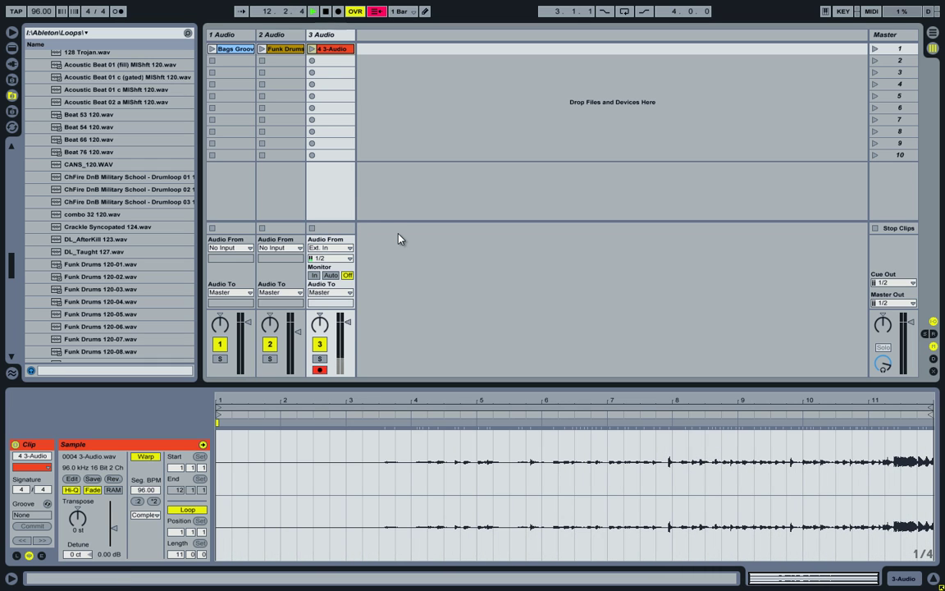
{"action": "key", "text": "alt+Tab"}
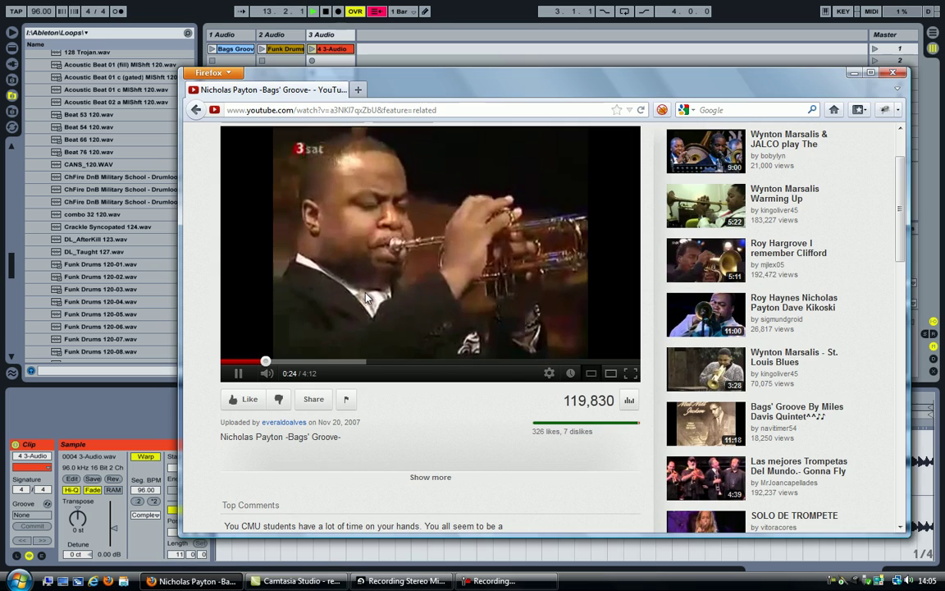
{"action": "left_click", "coordinate": [464, 4]}
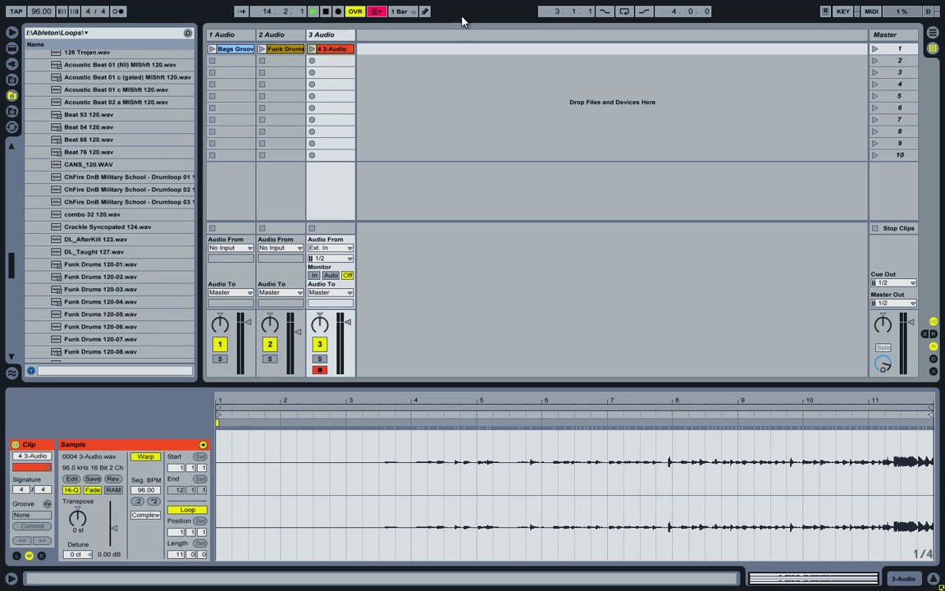
{"action": "left_click", "coordinate": [325, 12]}
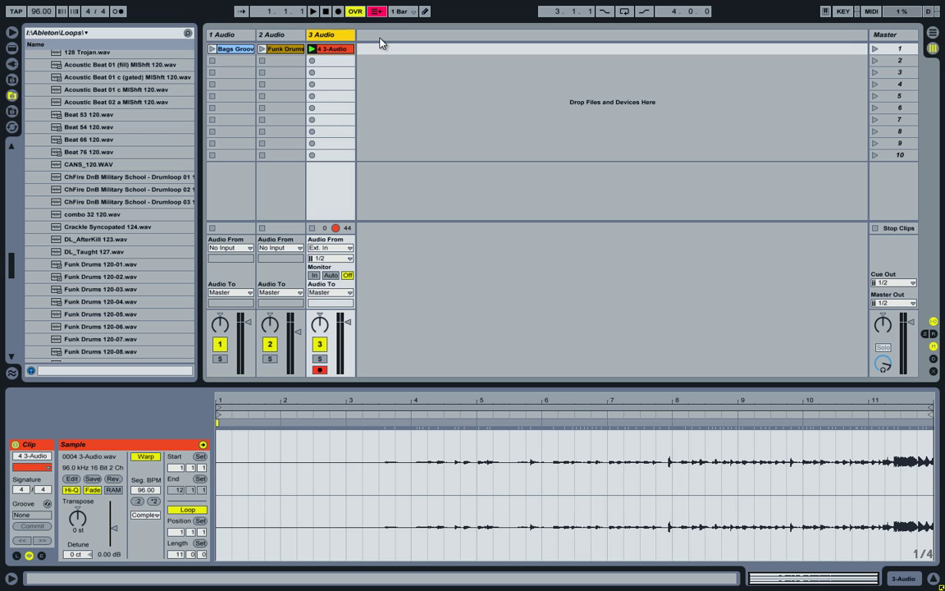
Insert a fourth audio track and move the recorded 3-Audio clip onto it.
{"action": "right_click", "coordinate": [391, 73]}
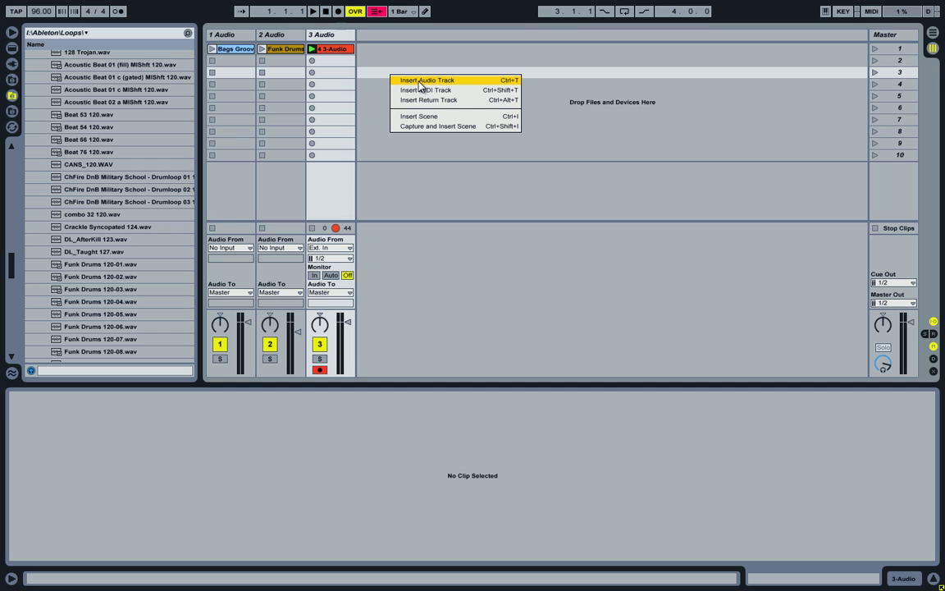
{"action": "left_click", "coordinate": [420, 80]}
{"action": "left_click_drag", "start_coordinate": [304, 46], "coordinate": [353, 54]}
Disarm track 3 and inspect the waveforms of the moved clip and the Bags Groove clip.
{"action": "left_click", "coordinate": [338, 49]}
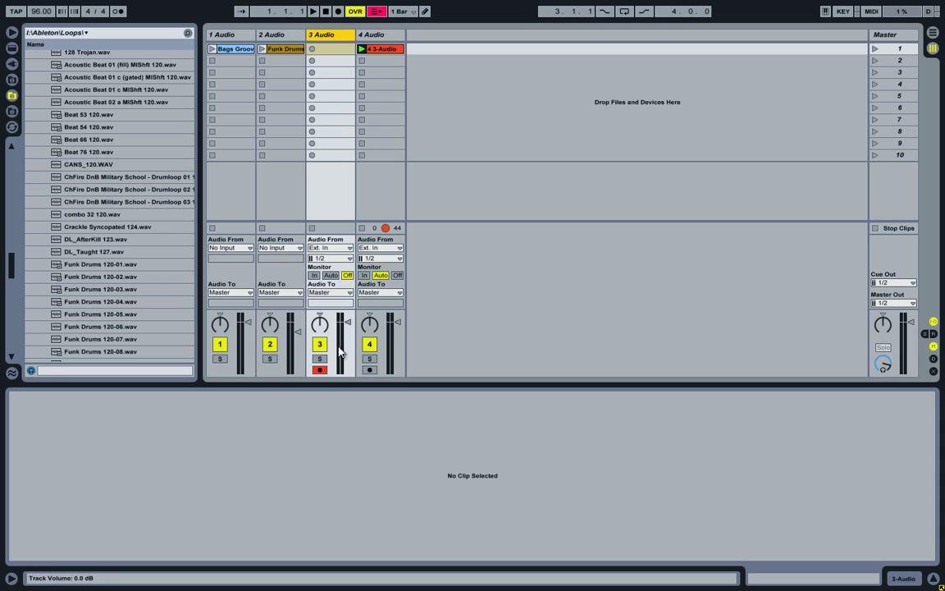
{"action": "left_click", "coordinate": [319, 370]}
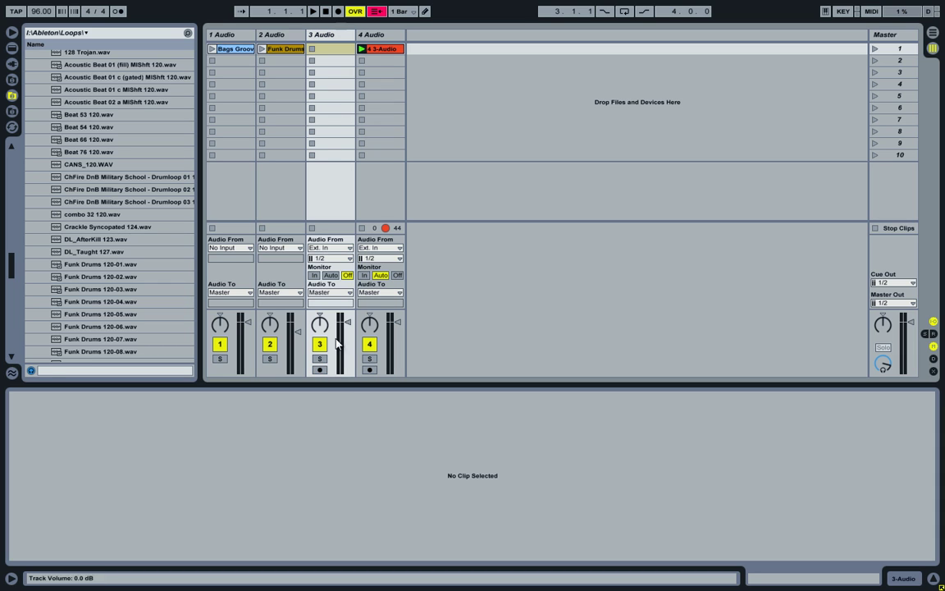
{"action": "left_click", "coordinate": [382, 36]}
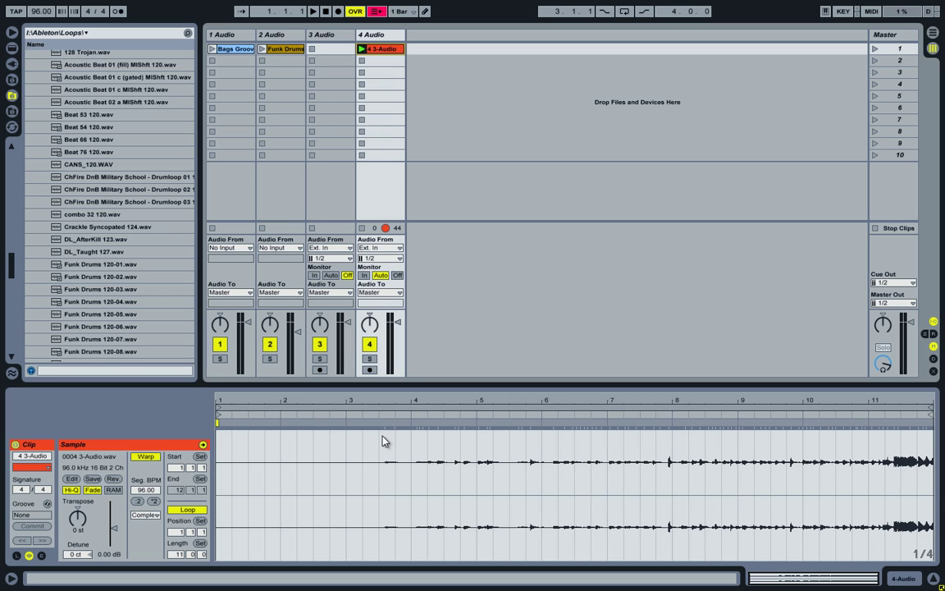
{"action": "left_click", "coordinate": [233, 48]}
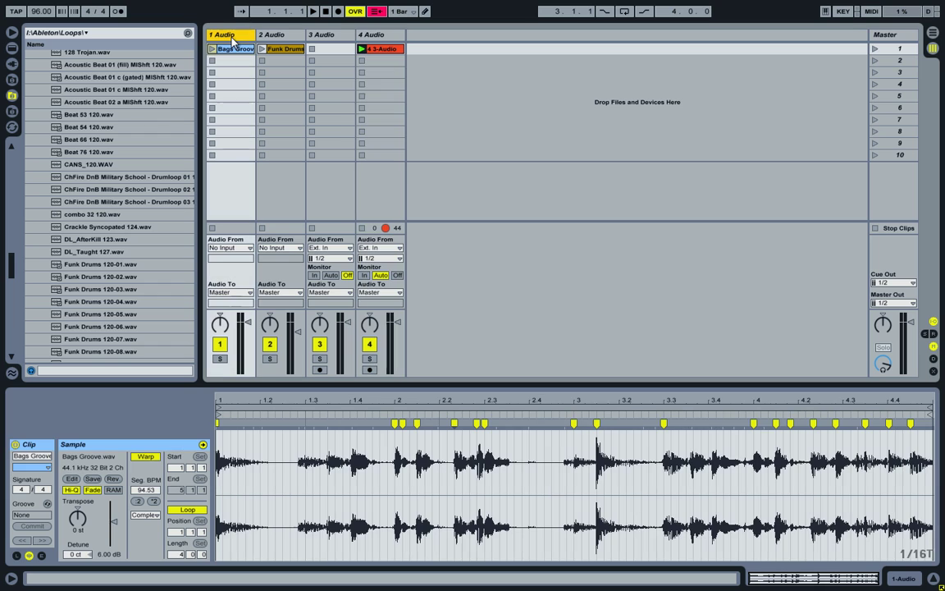